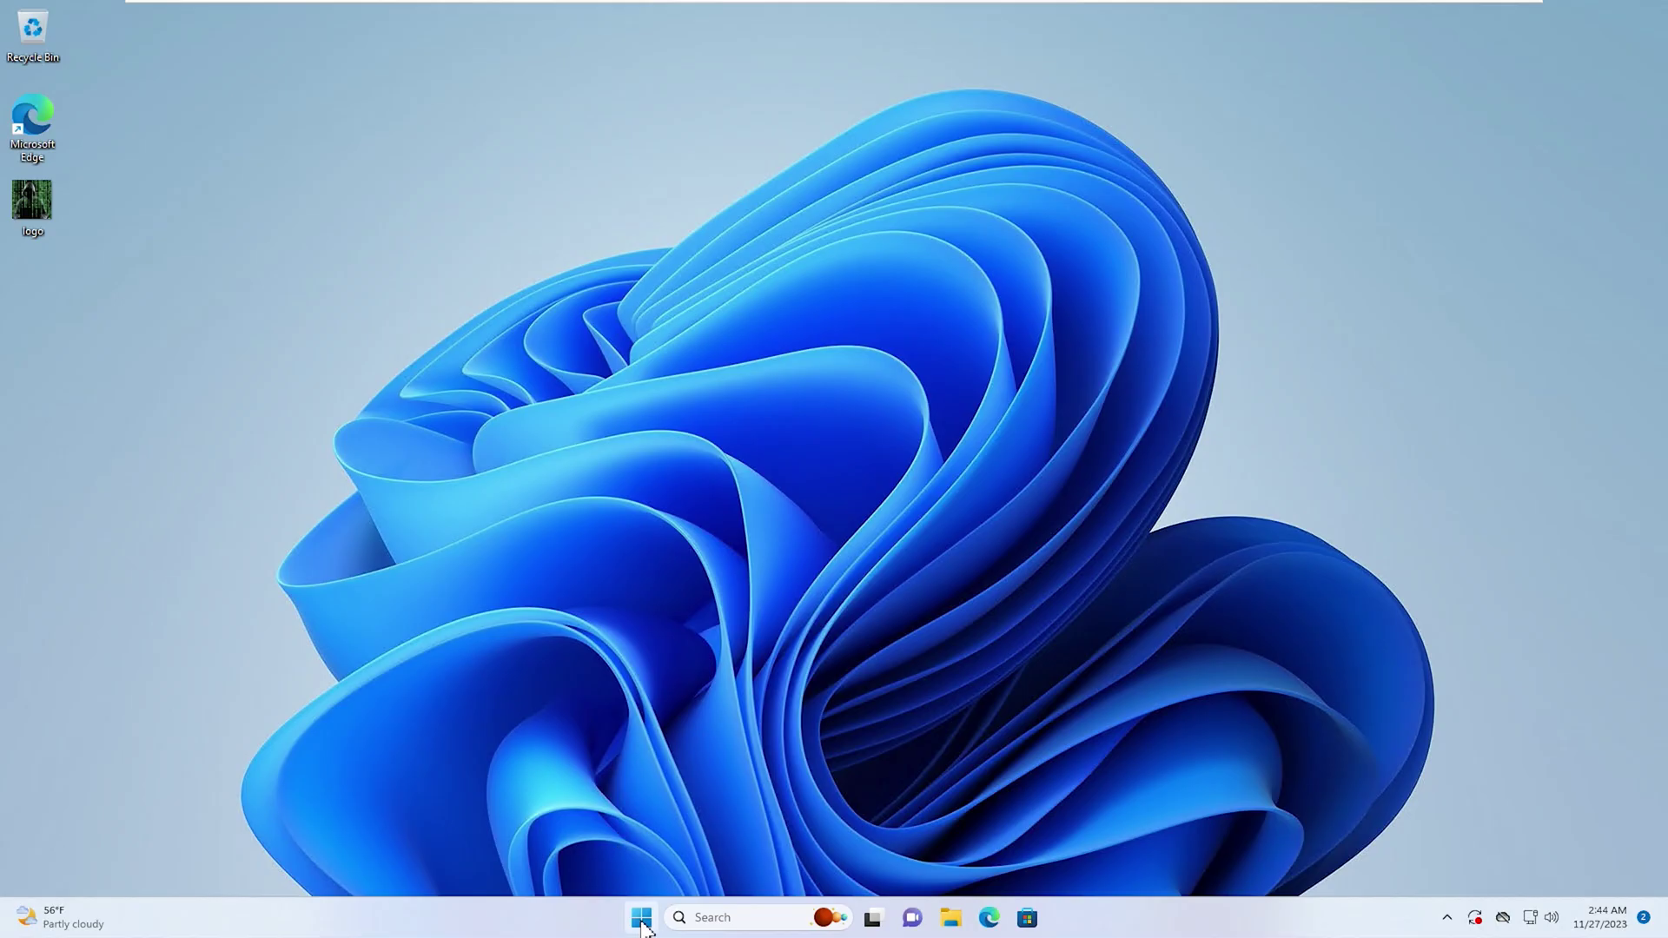
Launch the Local Users and Groups console by searching lusrmgr.msc from Start
click(642, 920)
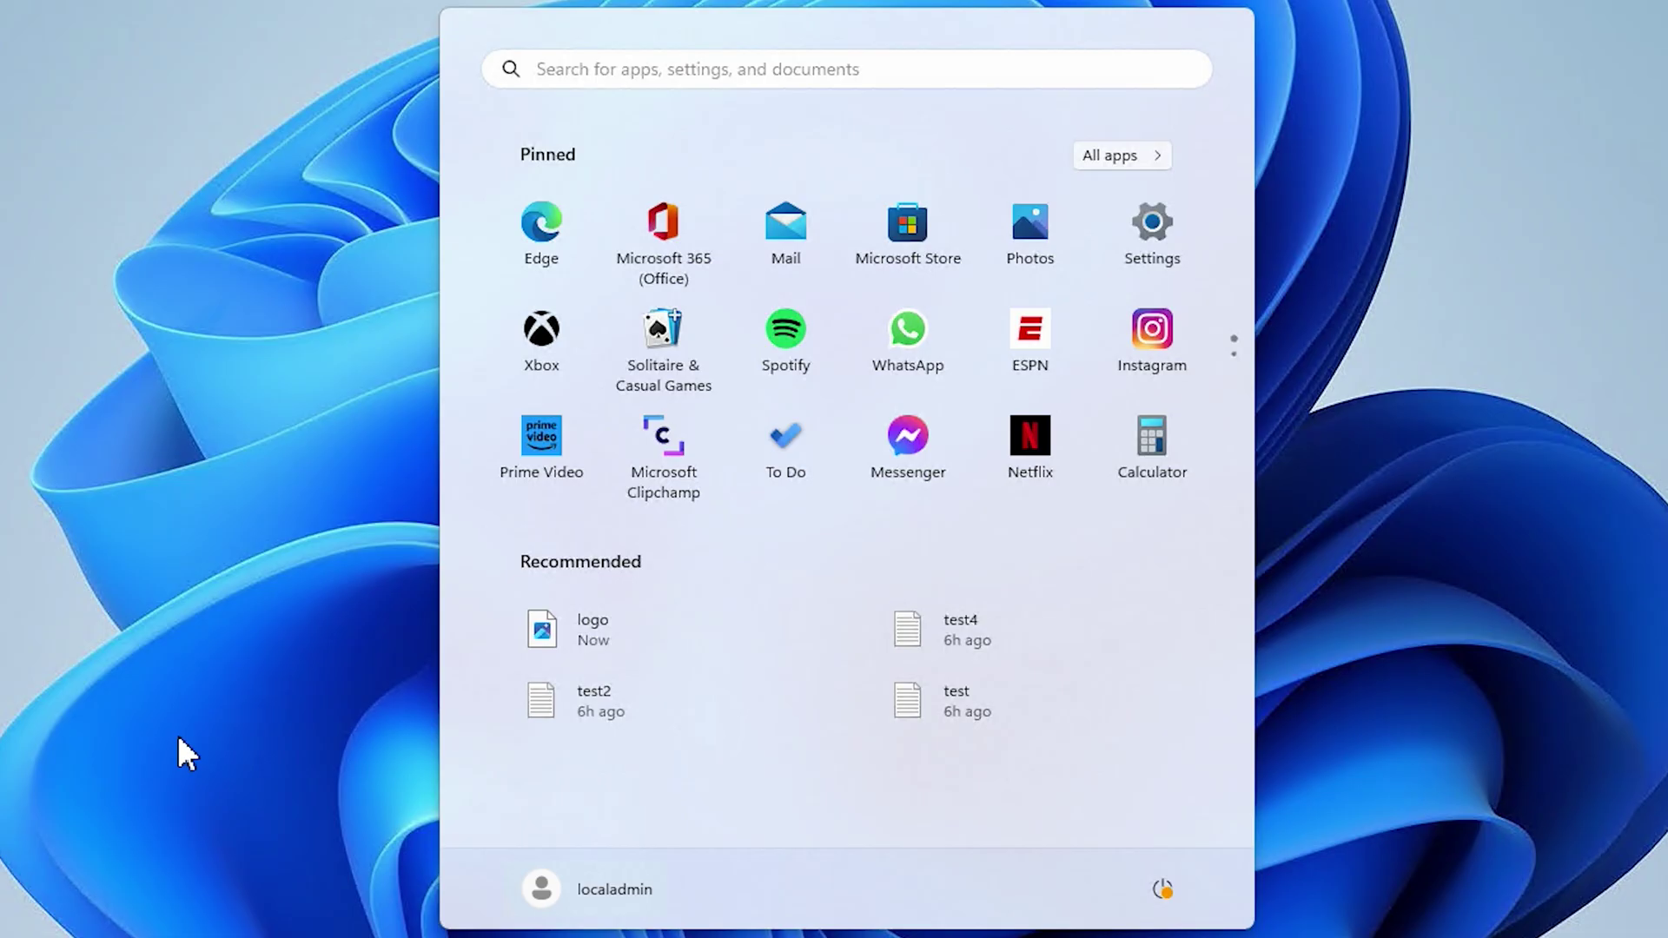
key(super+s)
text(lu)
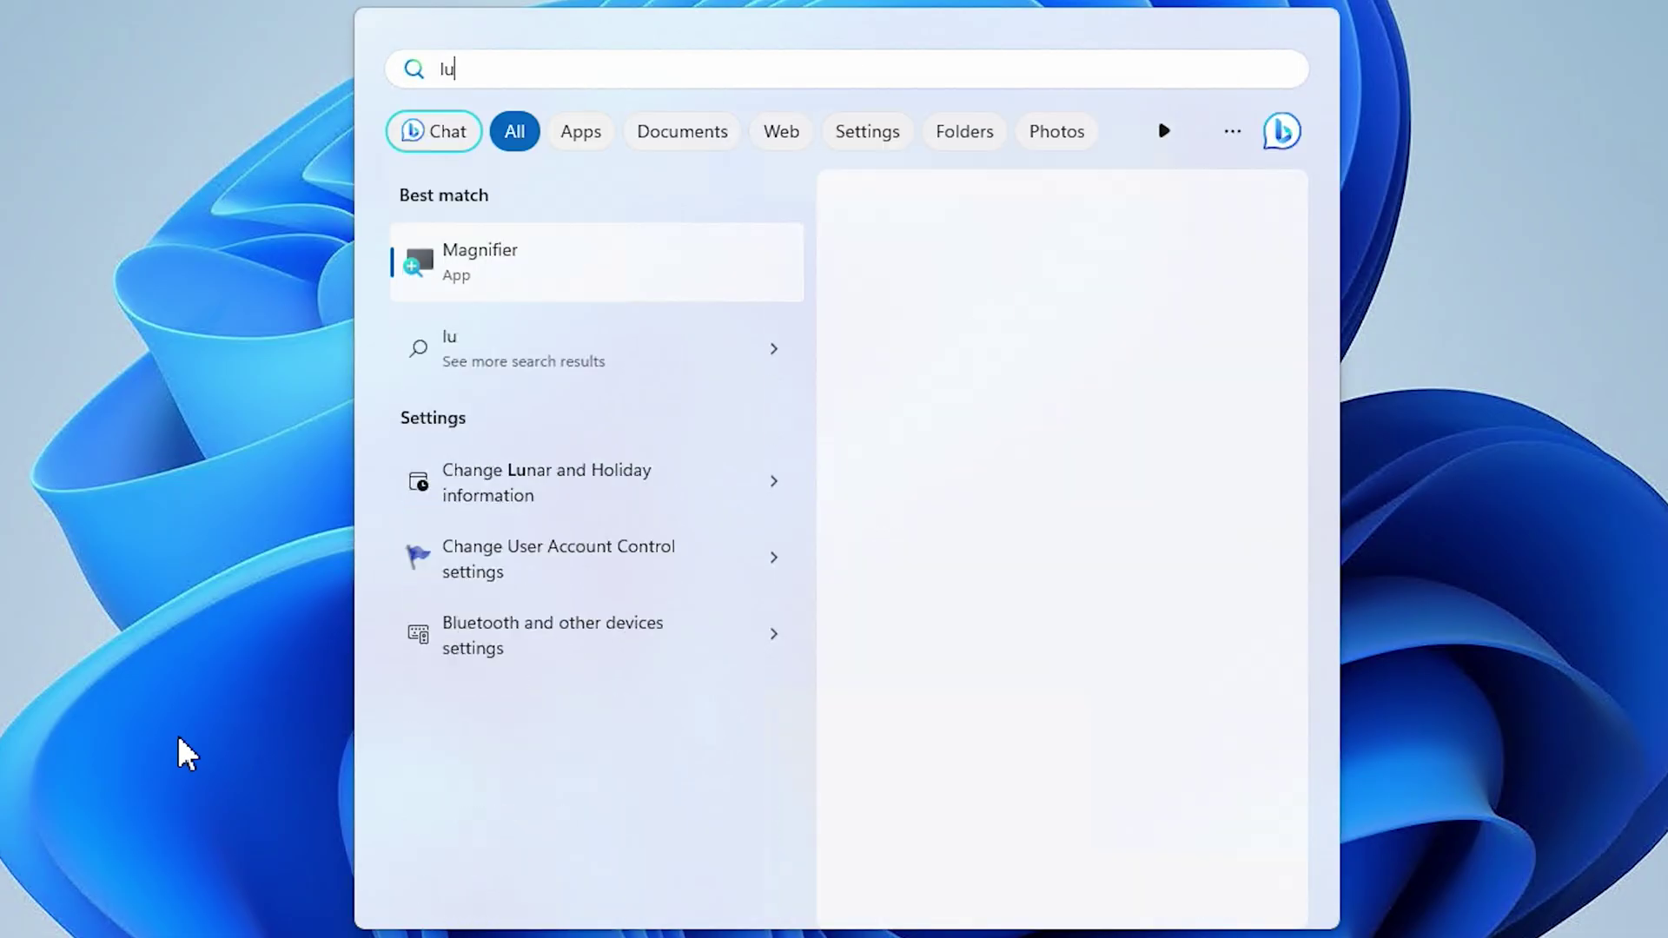
text(srmgr.msc)
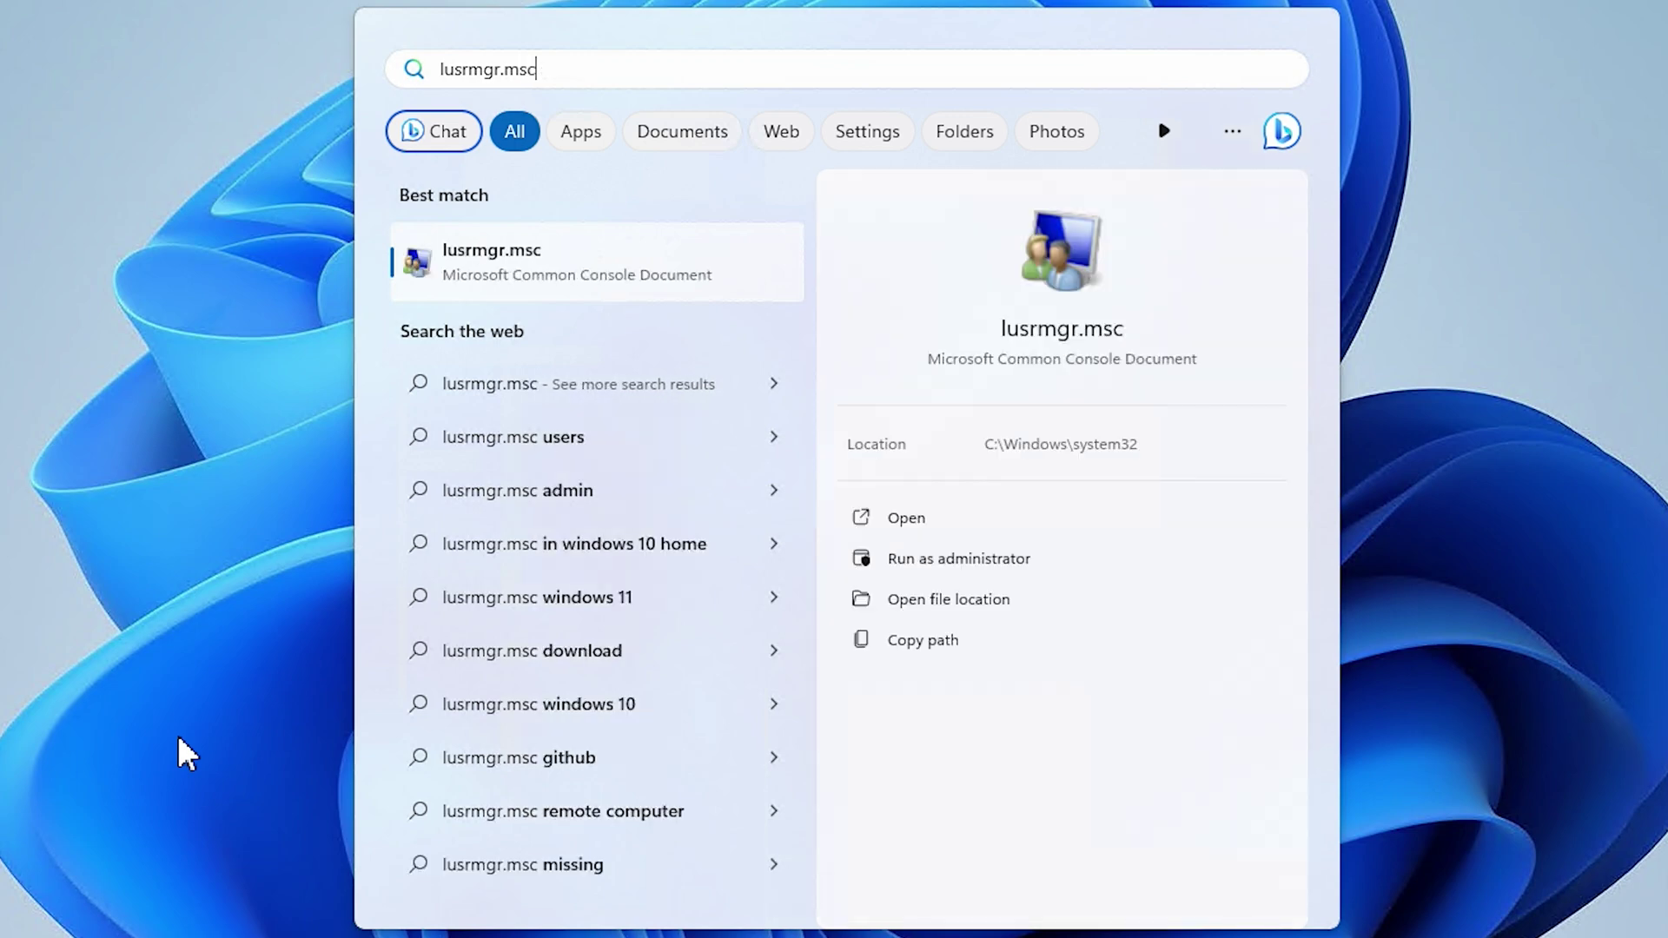
key(Return)
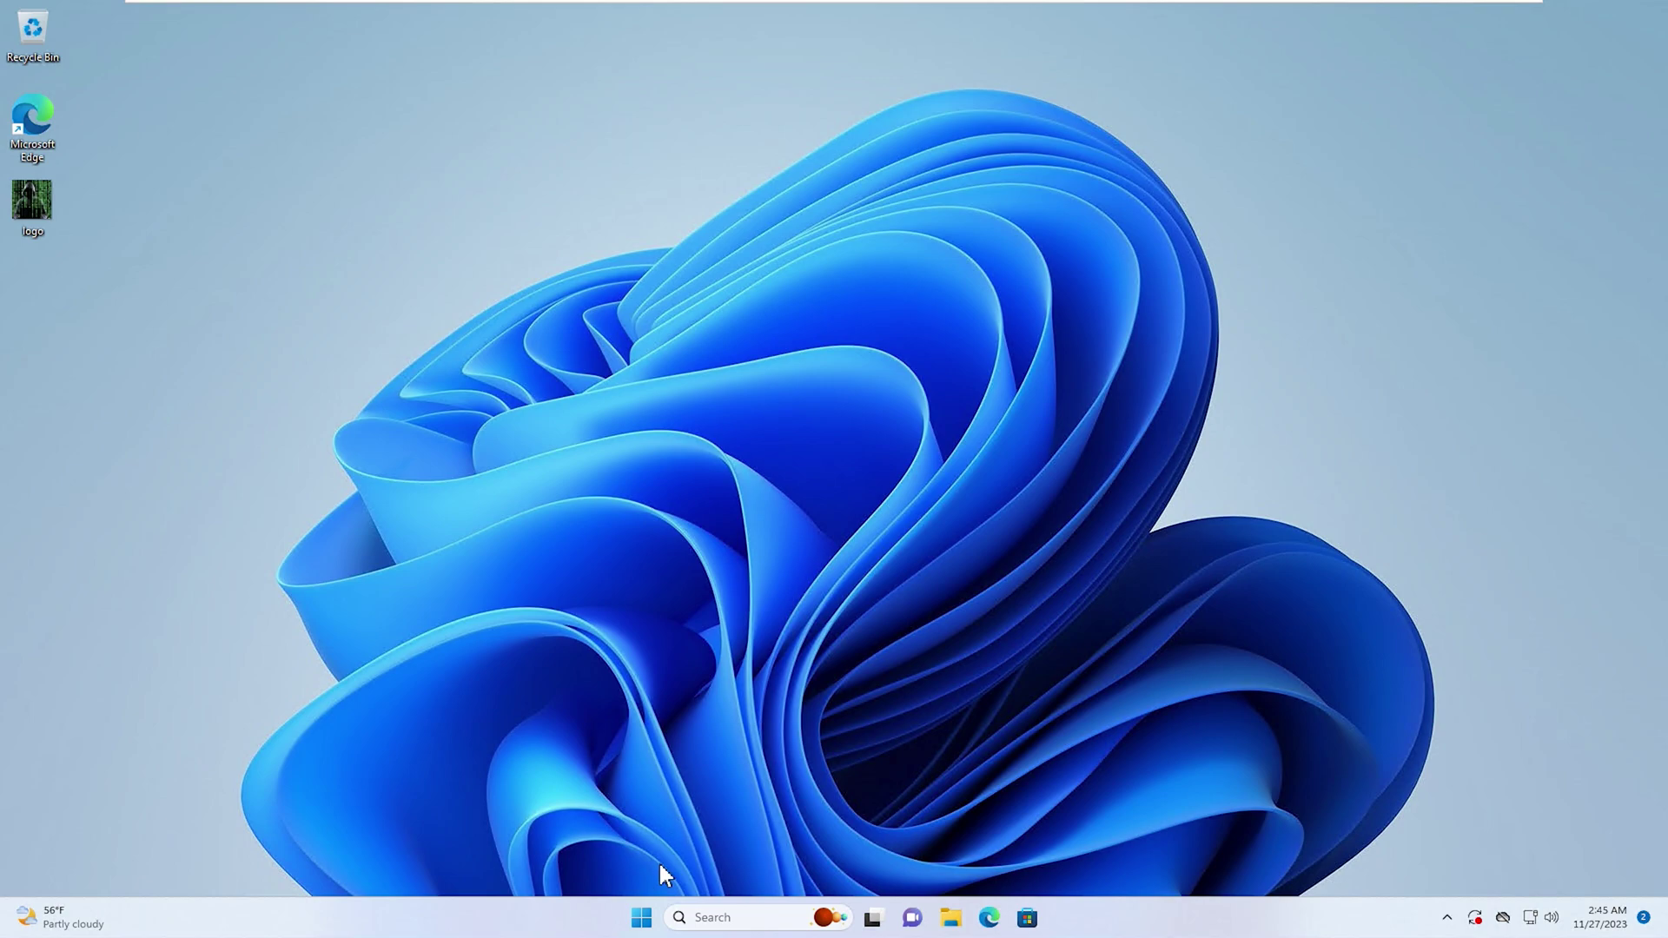
click(641, 917)
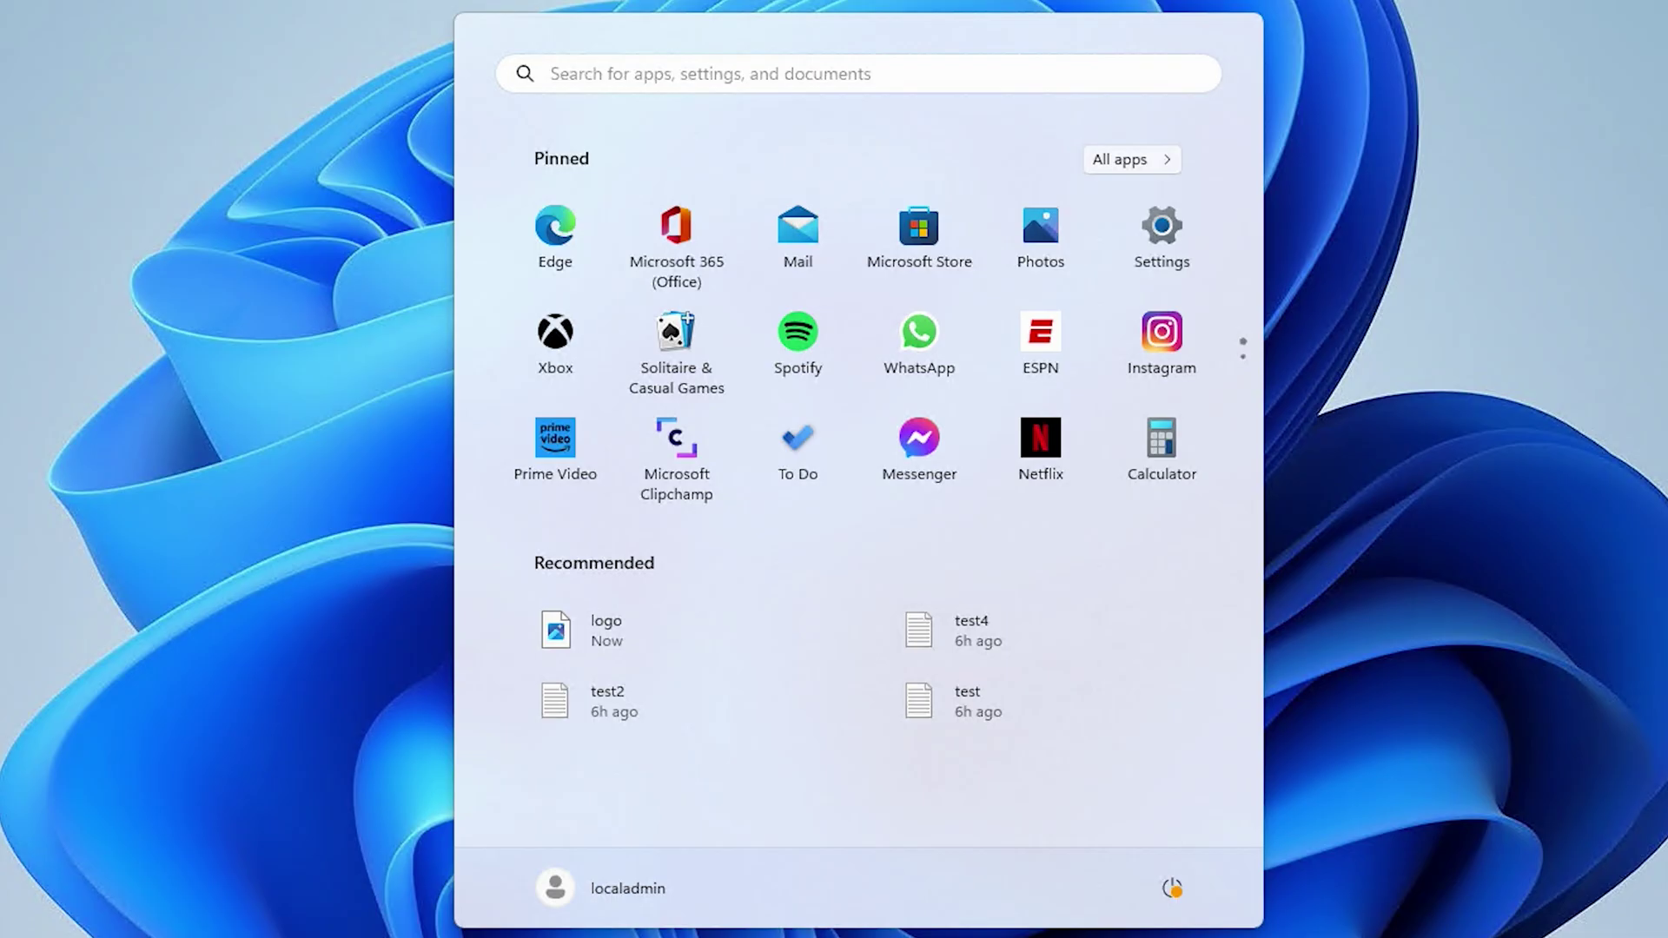
Open Command Prompt from a 'command' search and type net user
text(command)
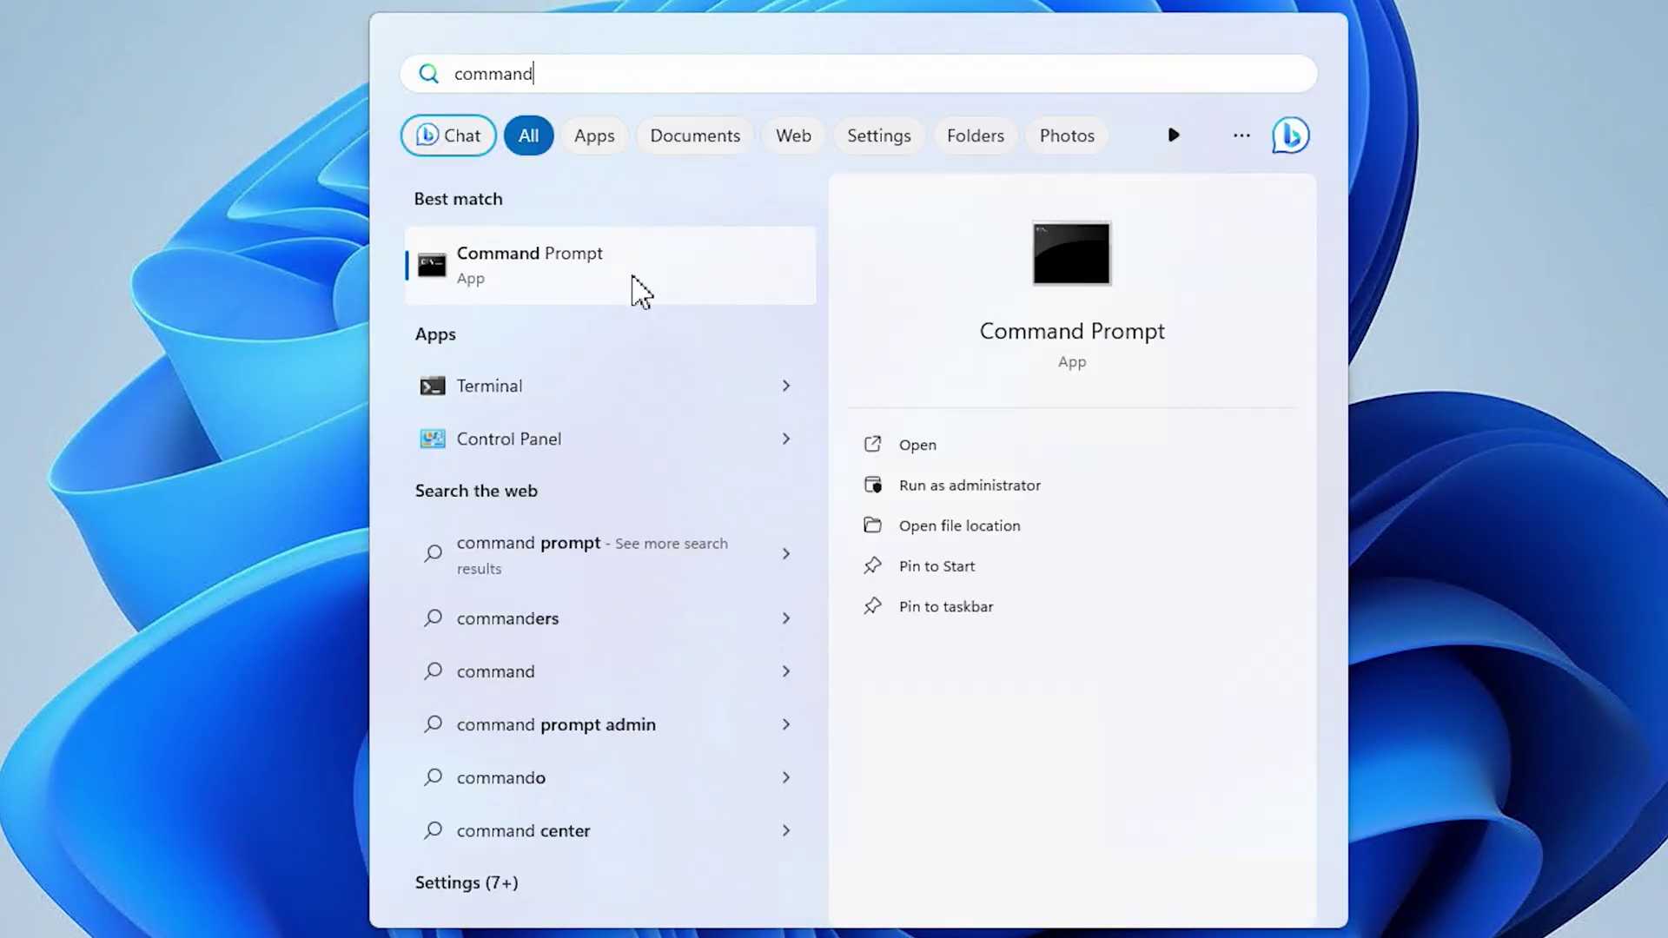
click(629, 276)
text(net user)
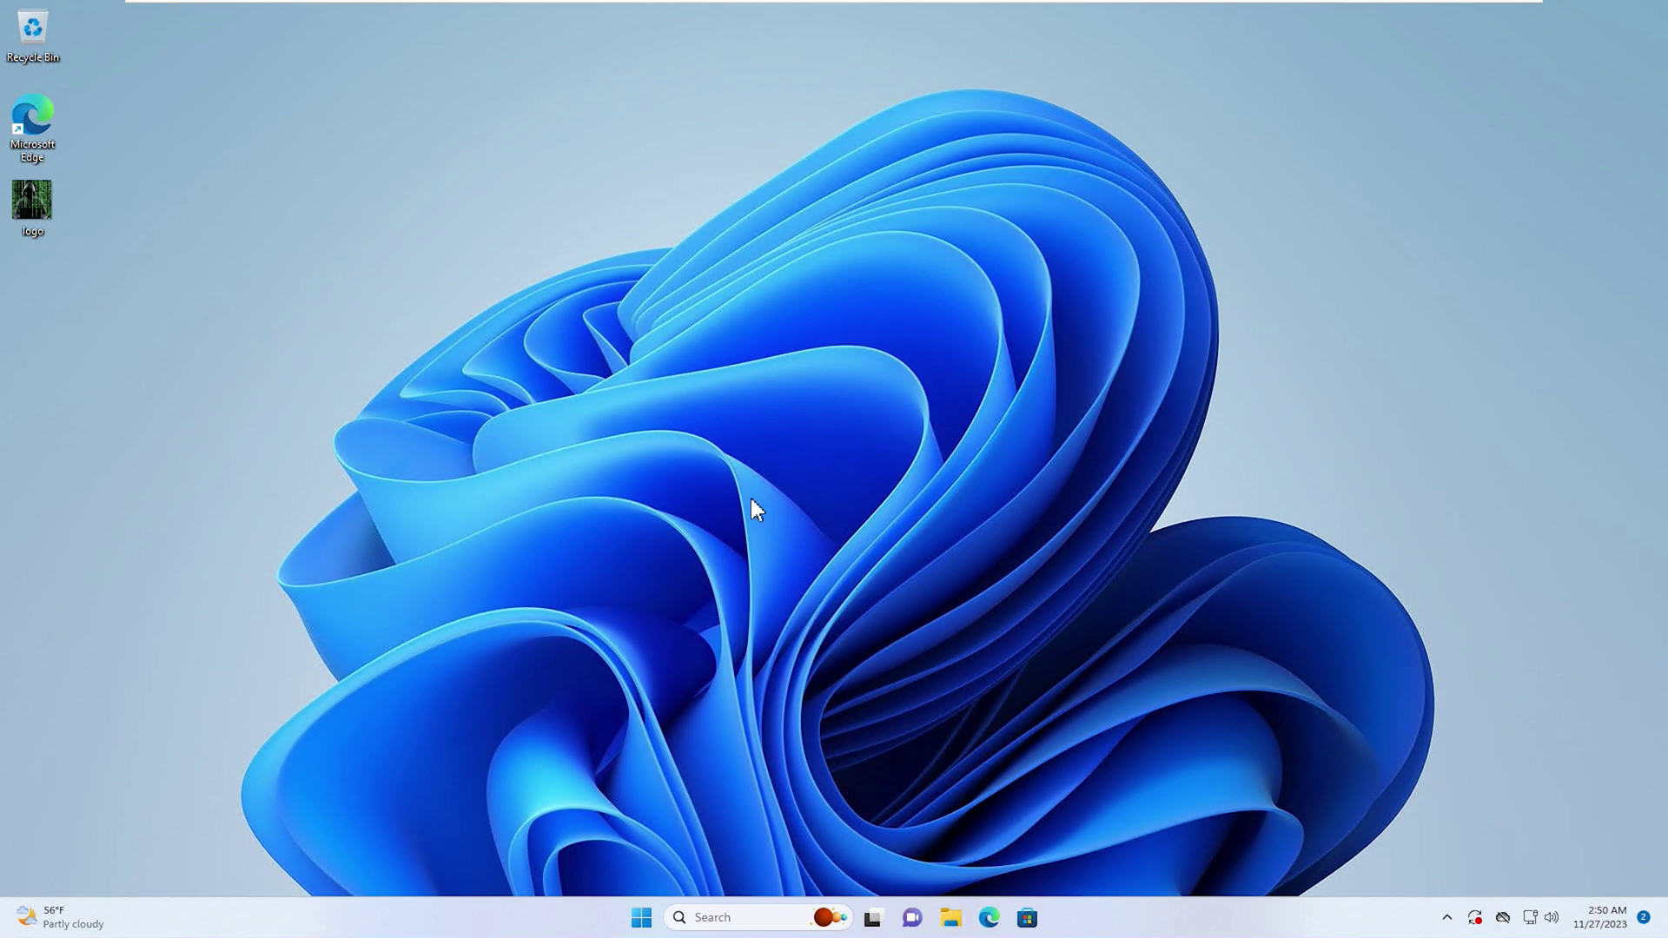
Launch Command Prompt as administrator from the 'command' search and approve the UAC prompt
click(641, 917)
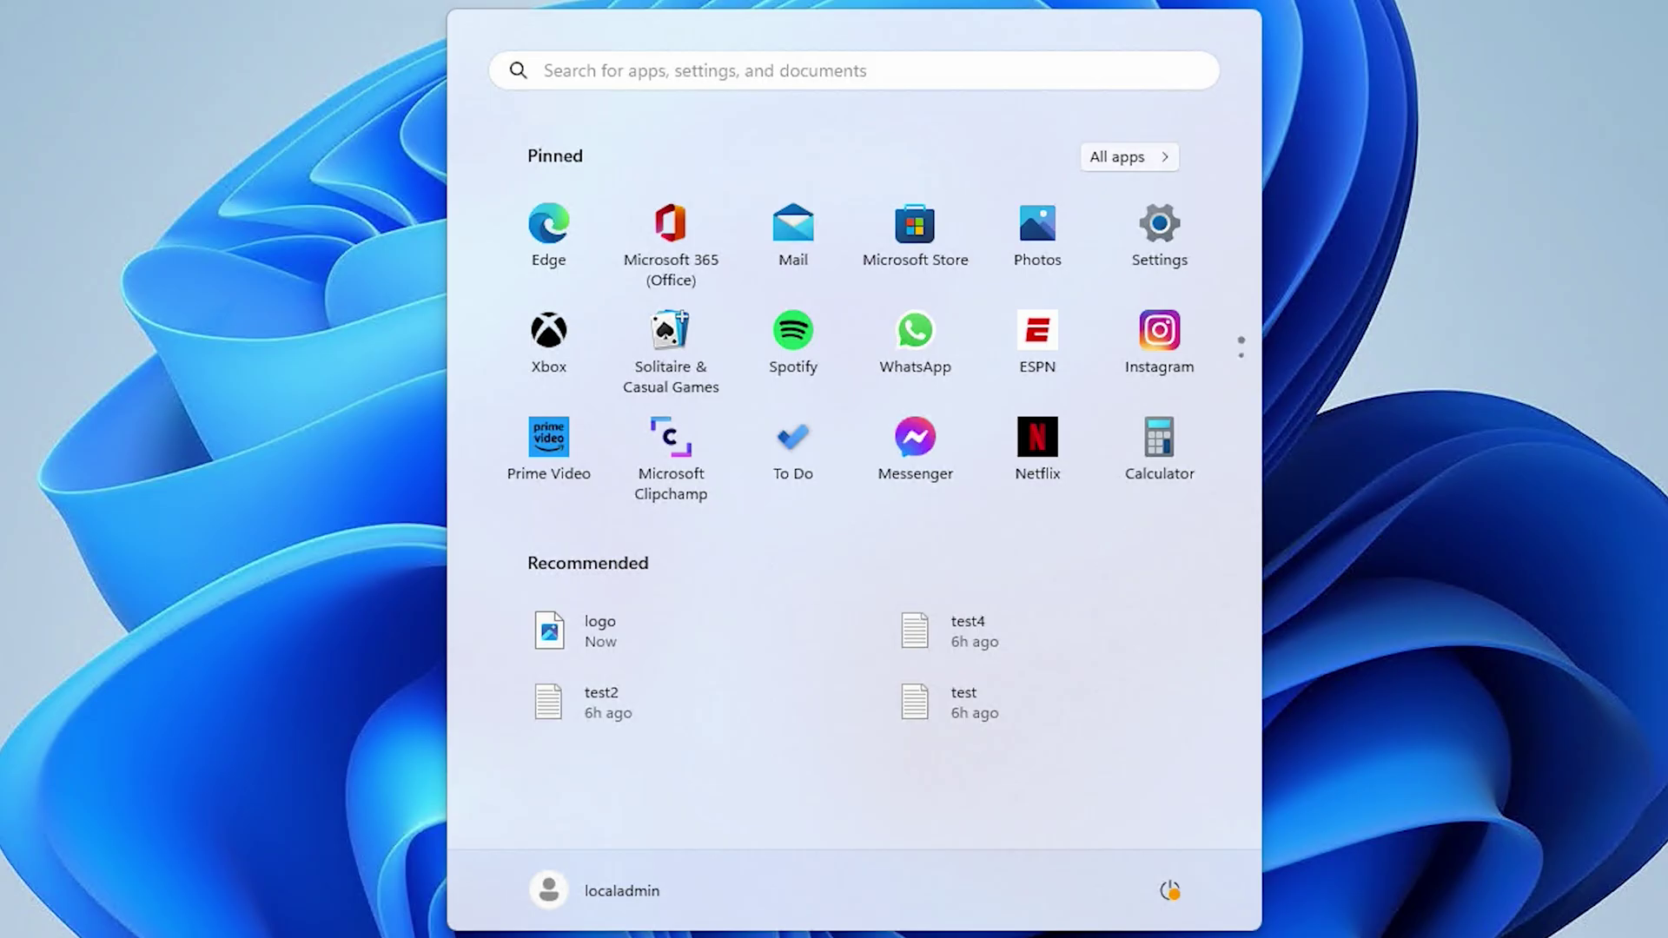
text(command)
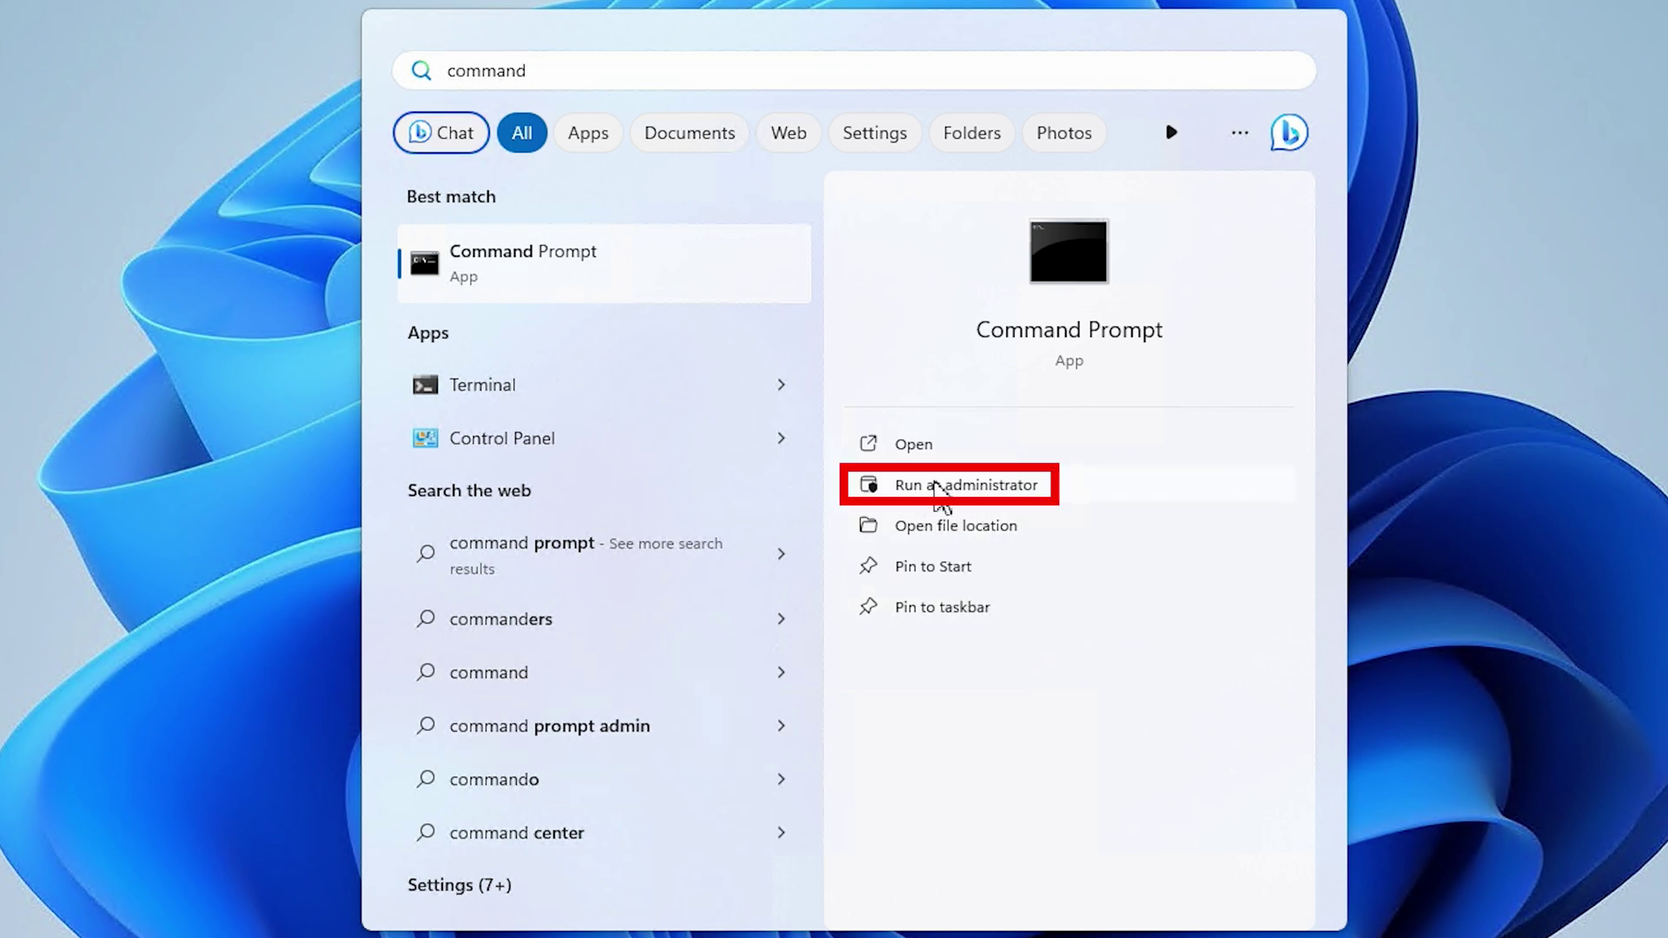
click(938, 491)
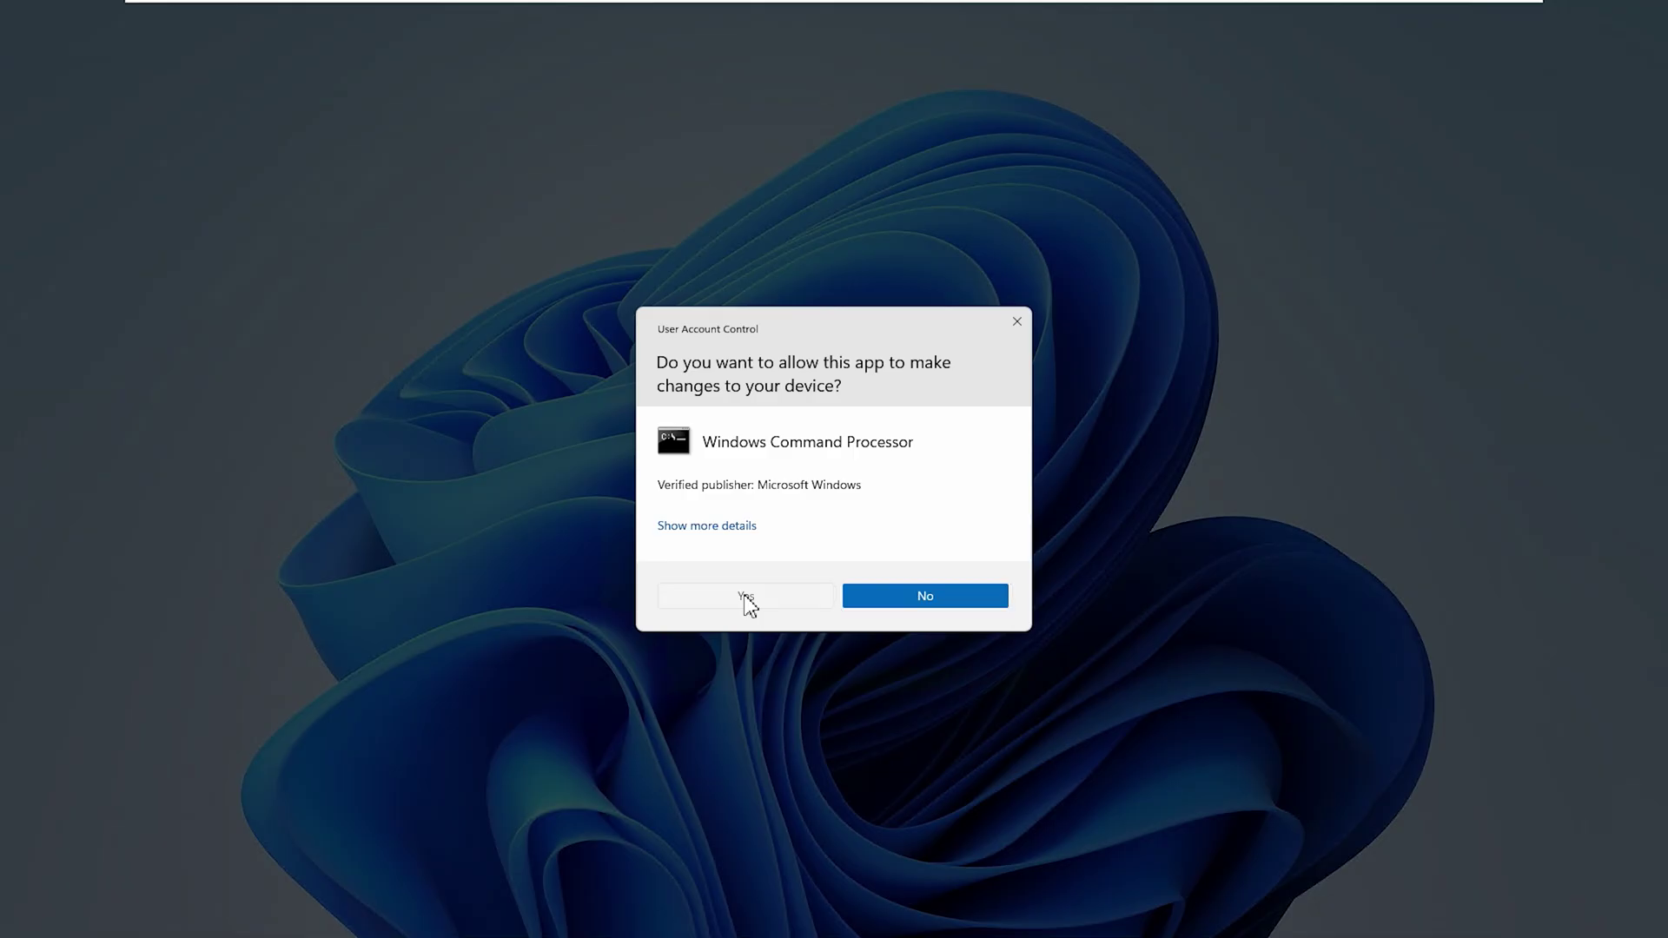
click(587, 825)
ctrl+scroll(670, 353, up, 1)
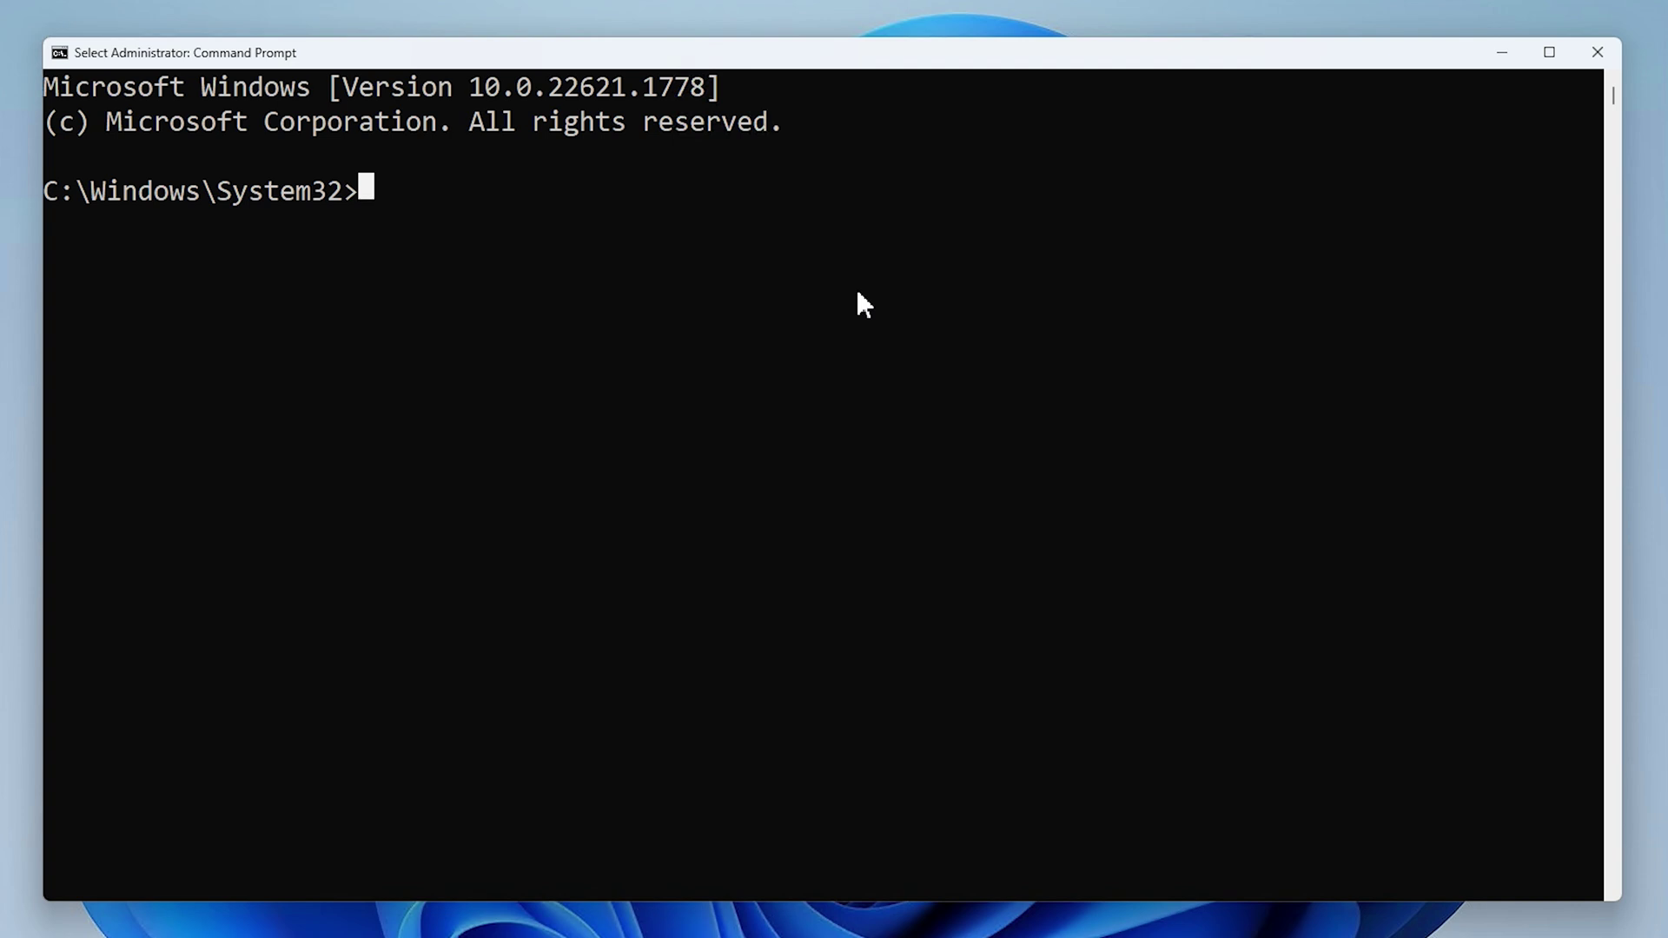
Show NET USER syntax with net user /? and detailed help with net help user
text(net )
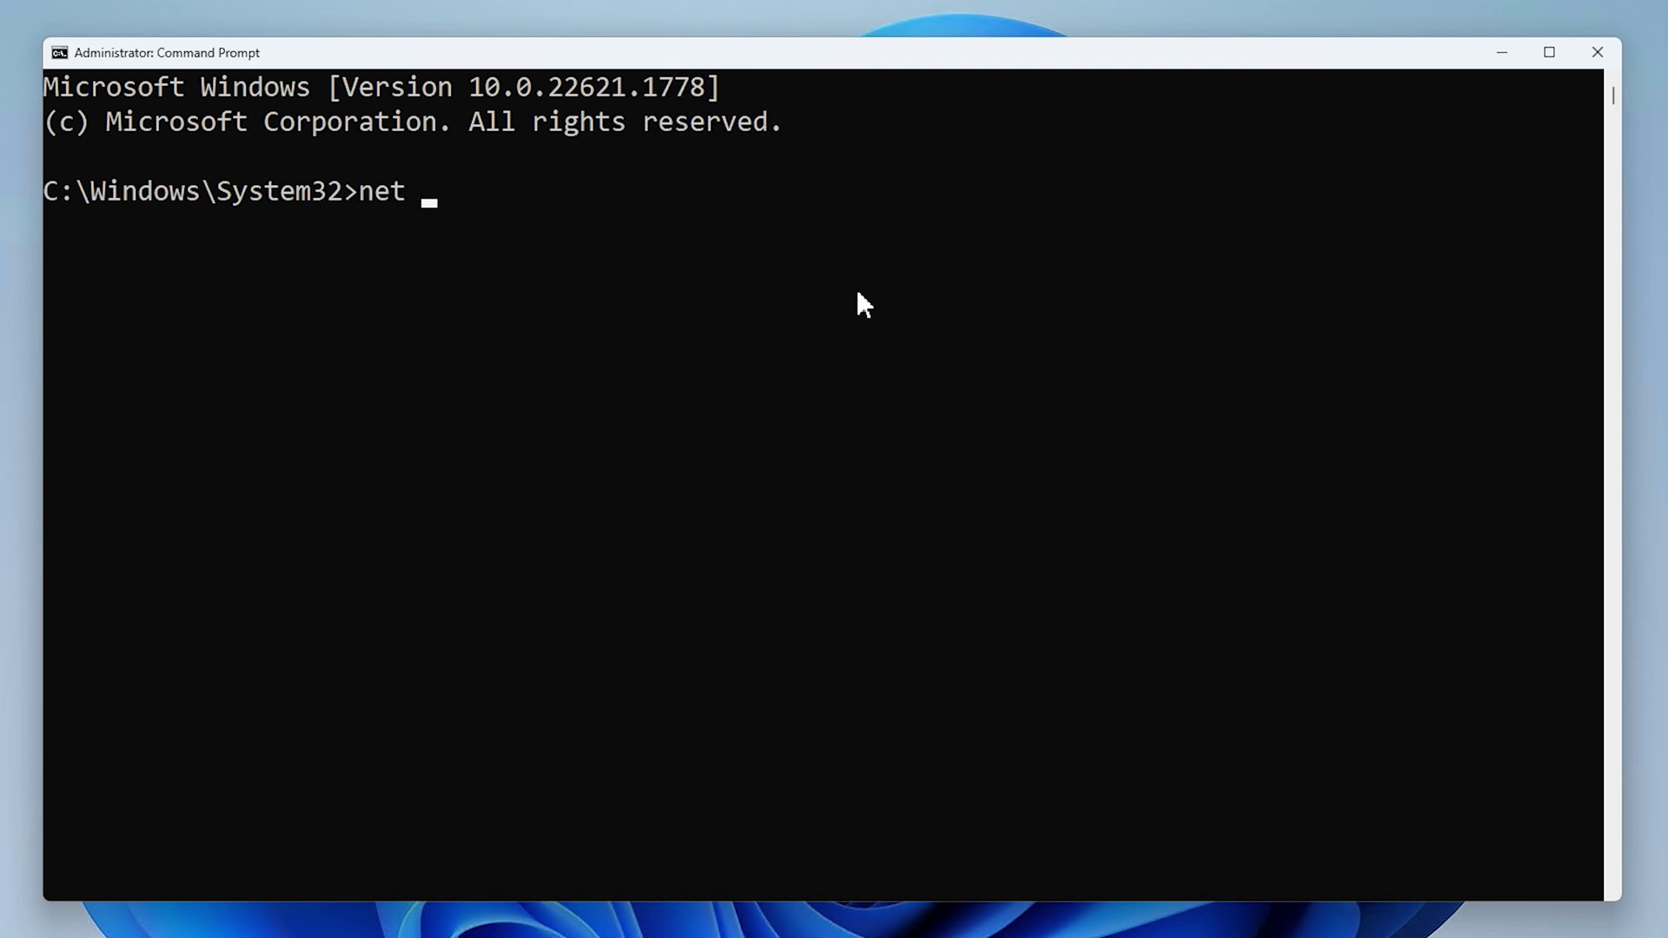
text(user /?)
key(Return)
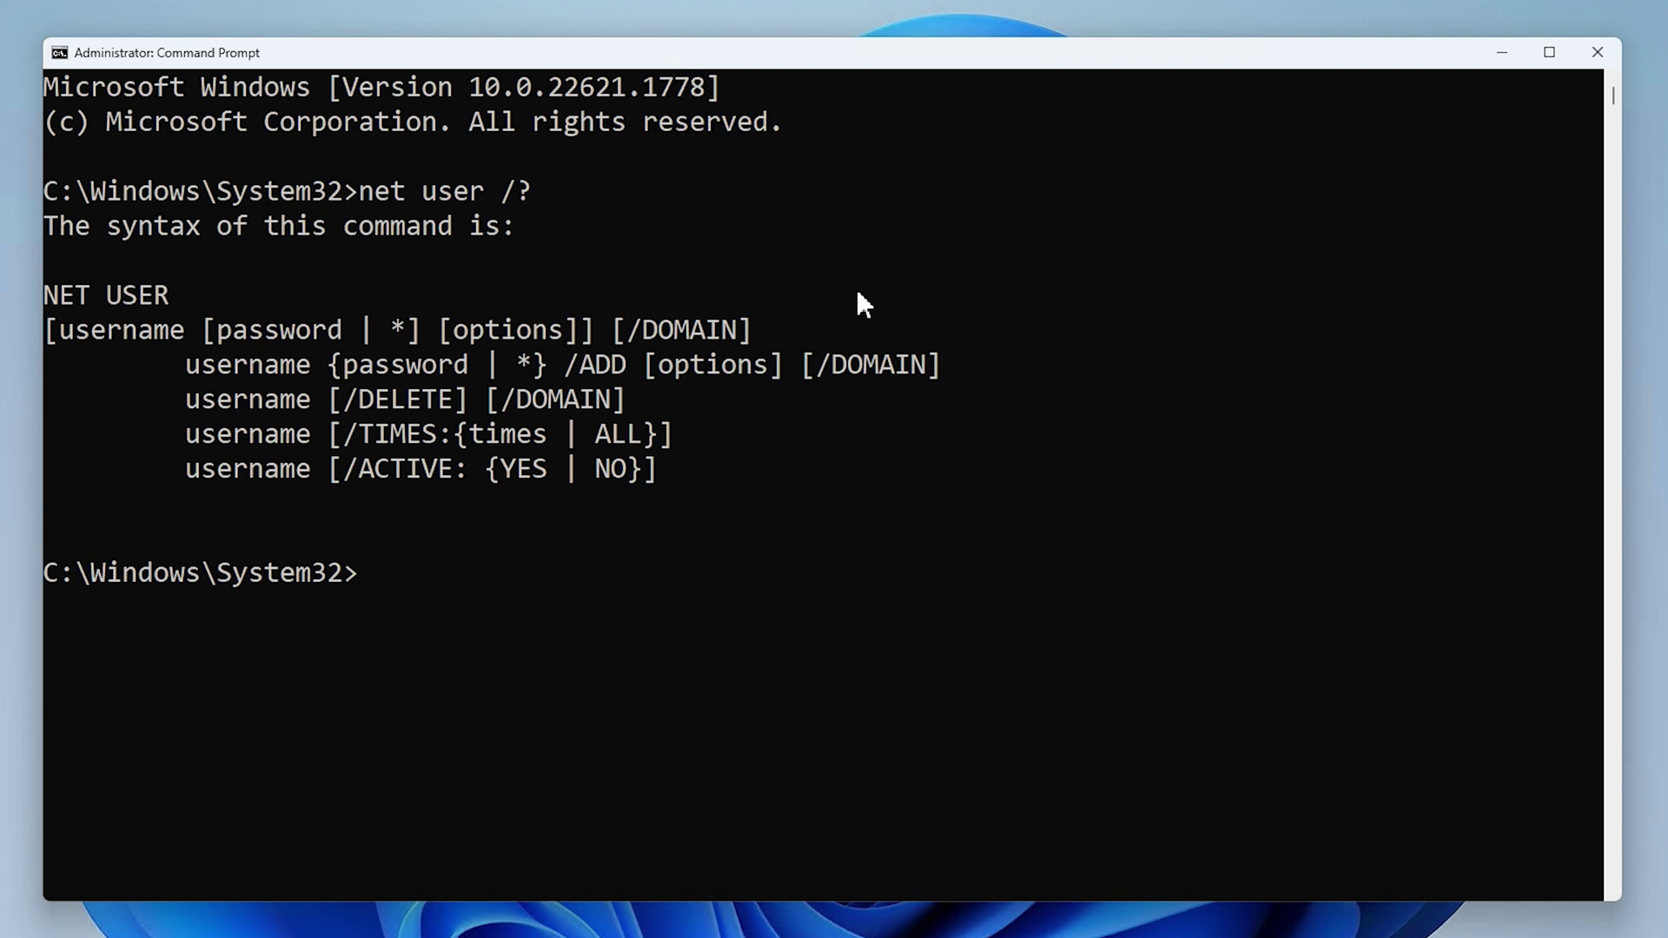
text(net help user)
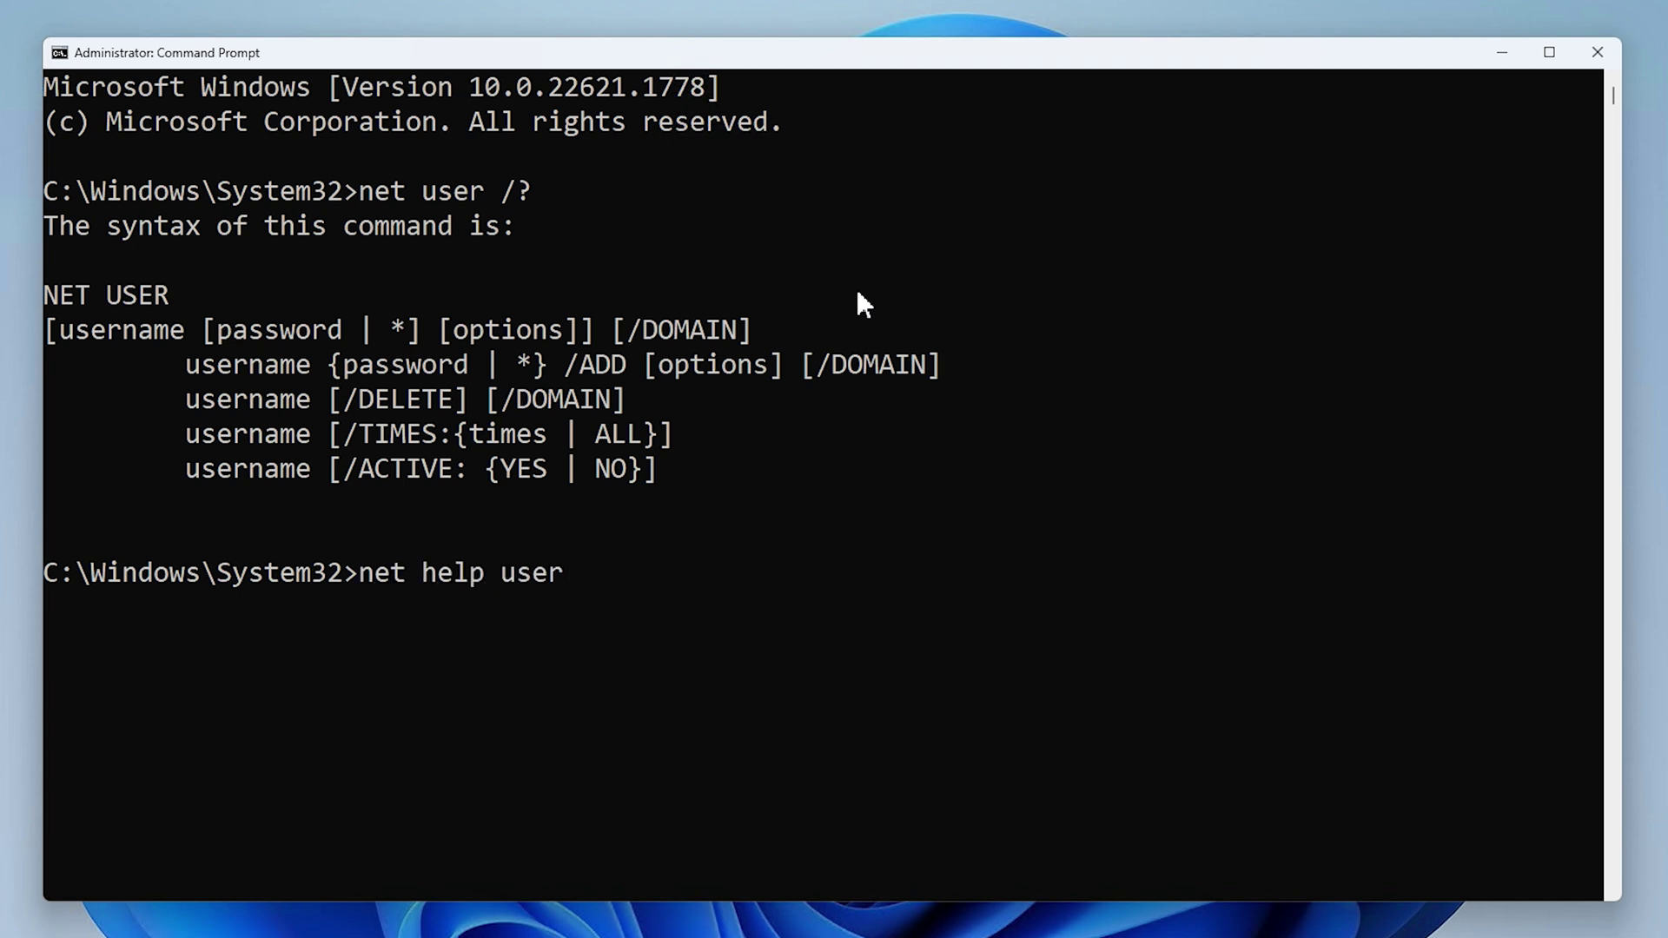
key(Return)
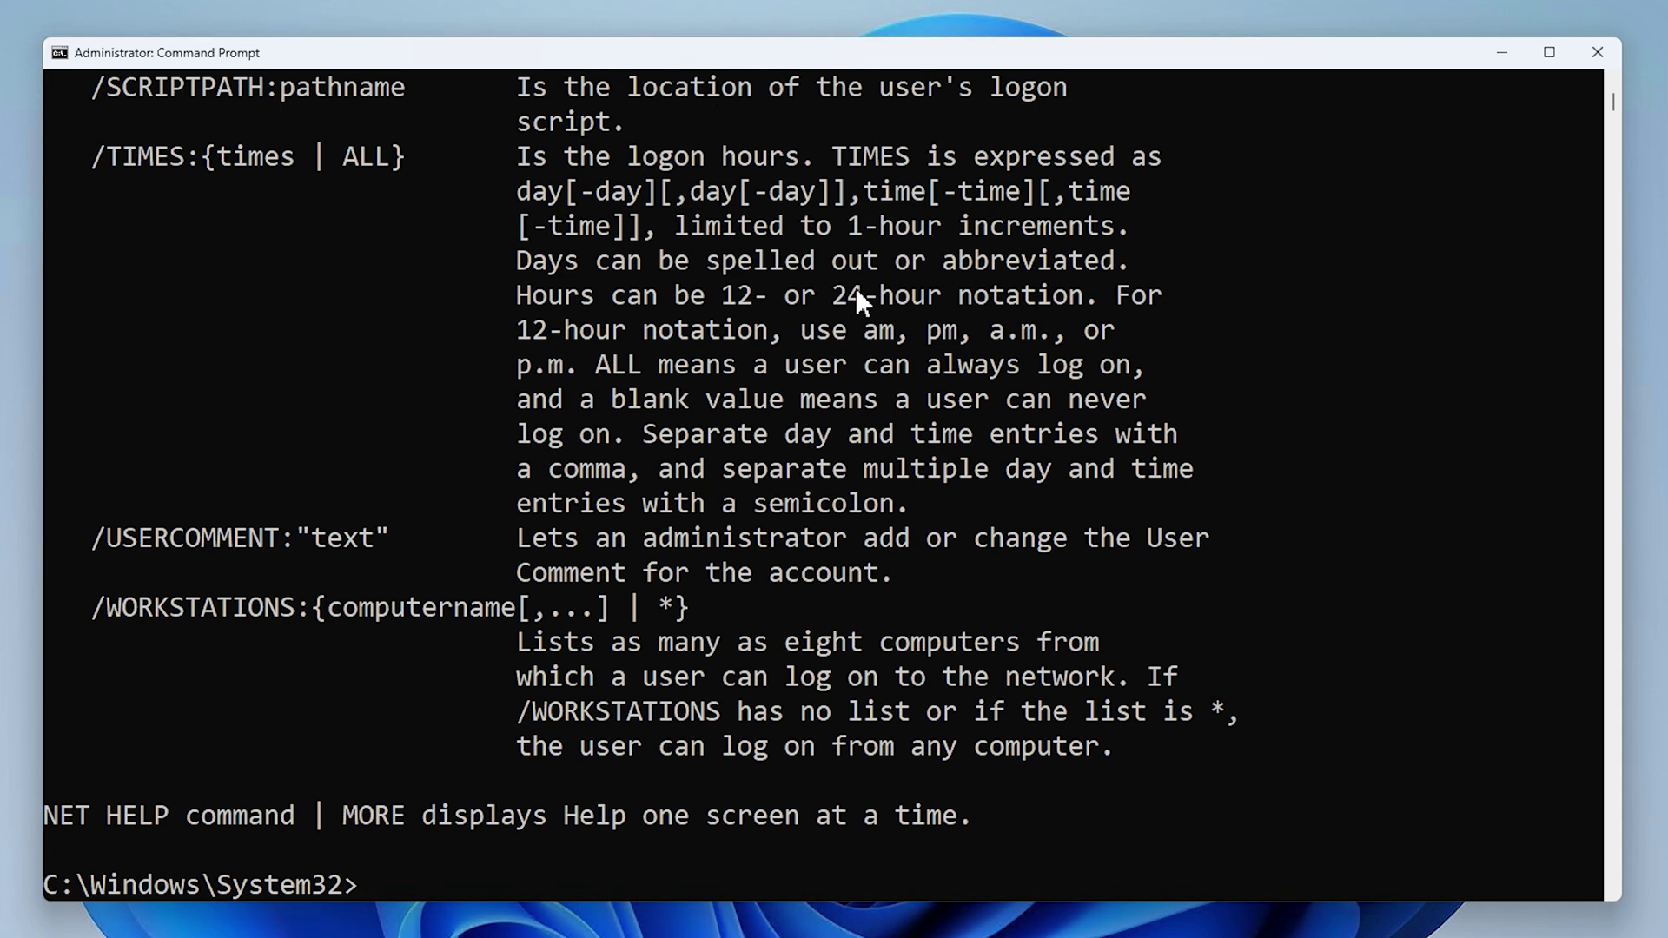
text(net user jon /add)
Add the new local account, then type a second net user /add command that sets the account password
key(Return)
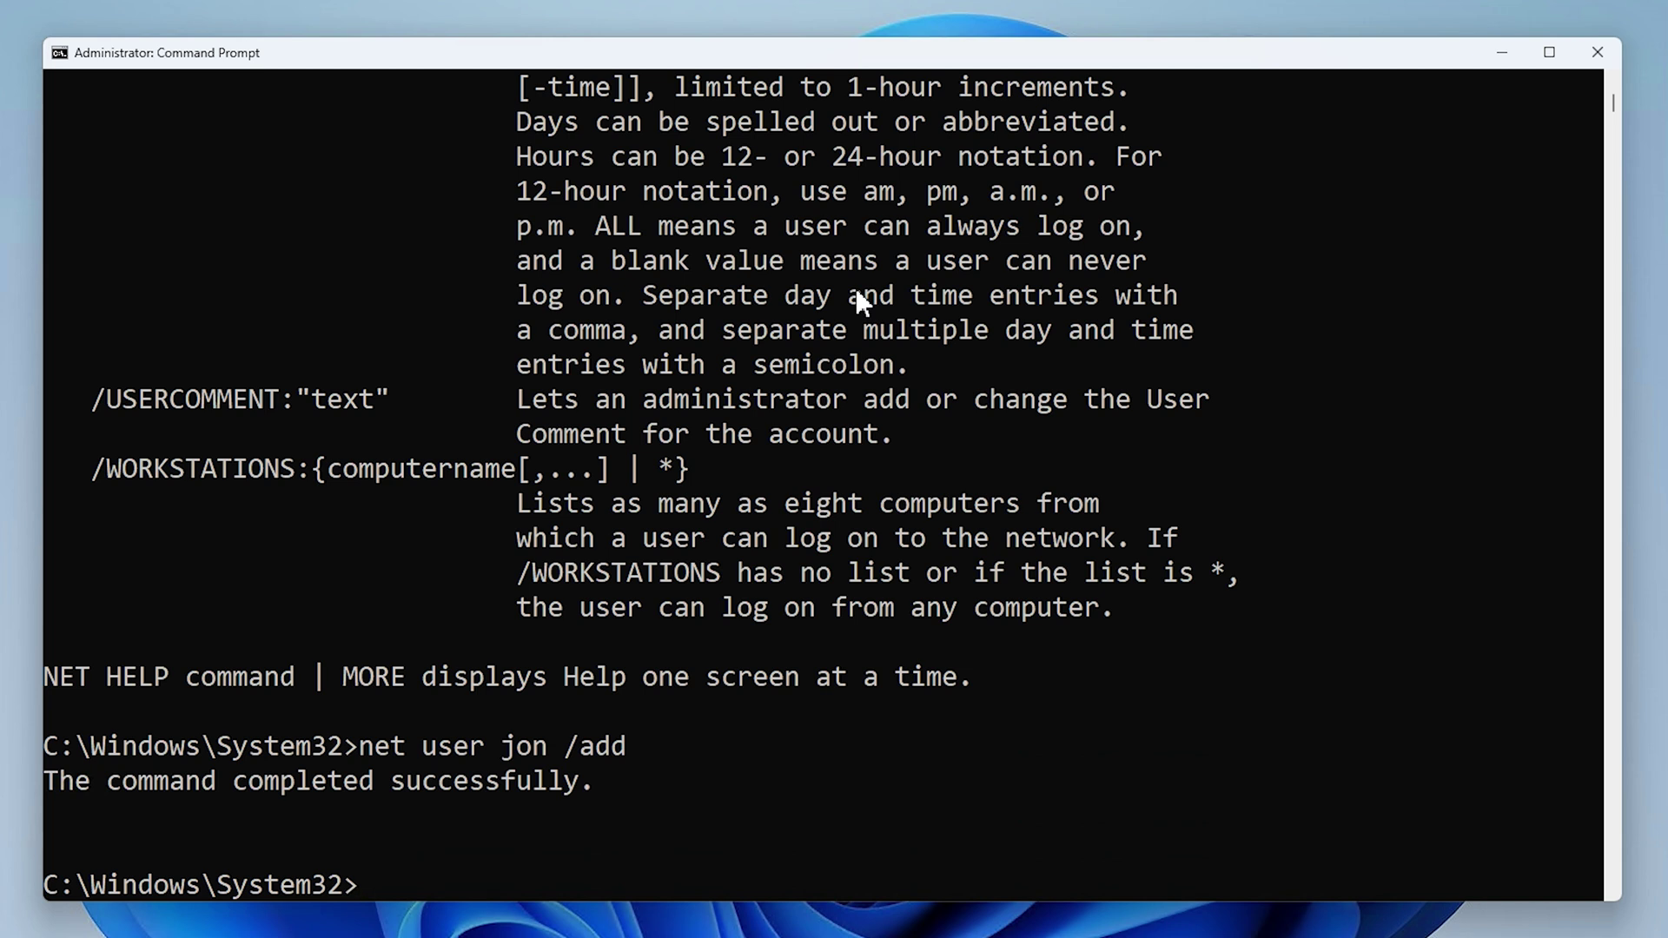
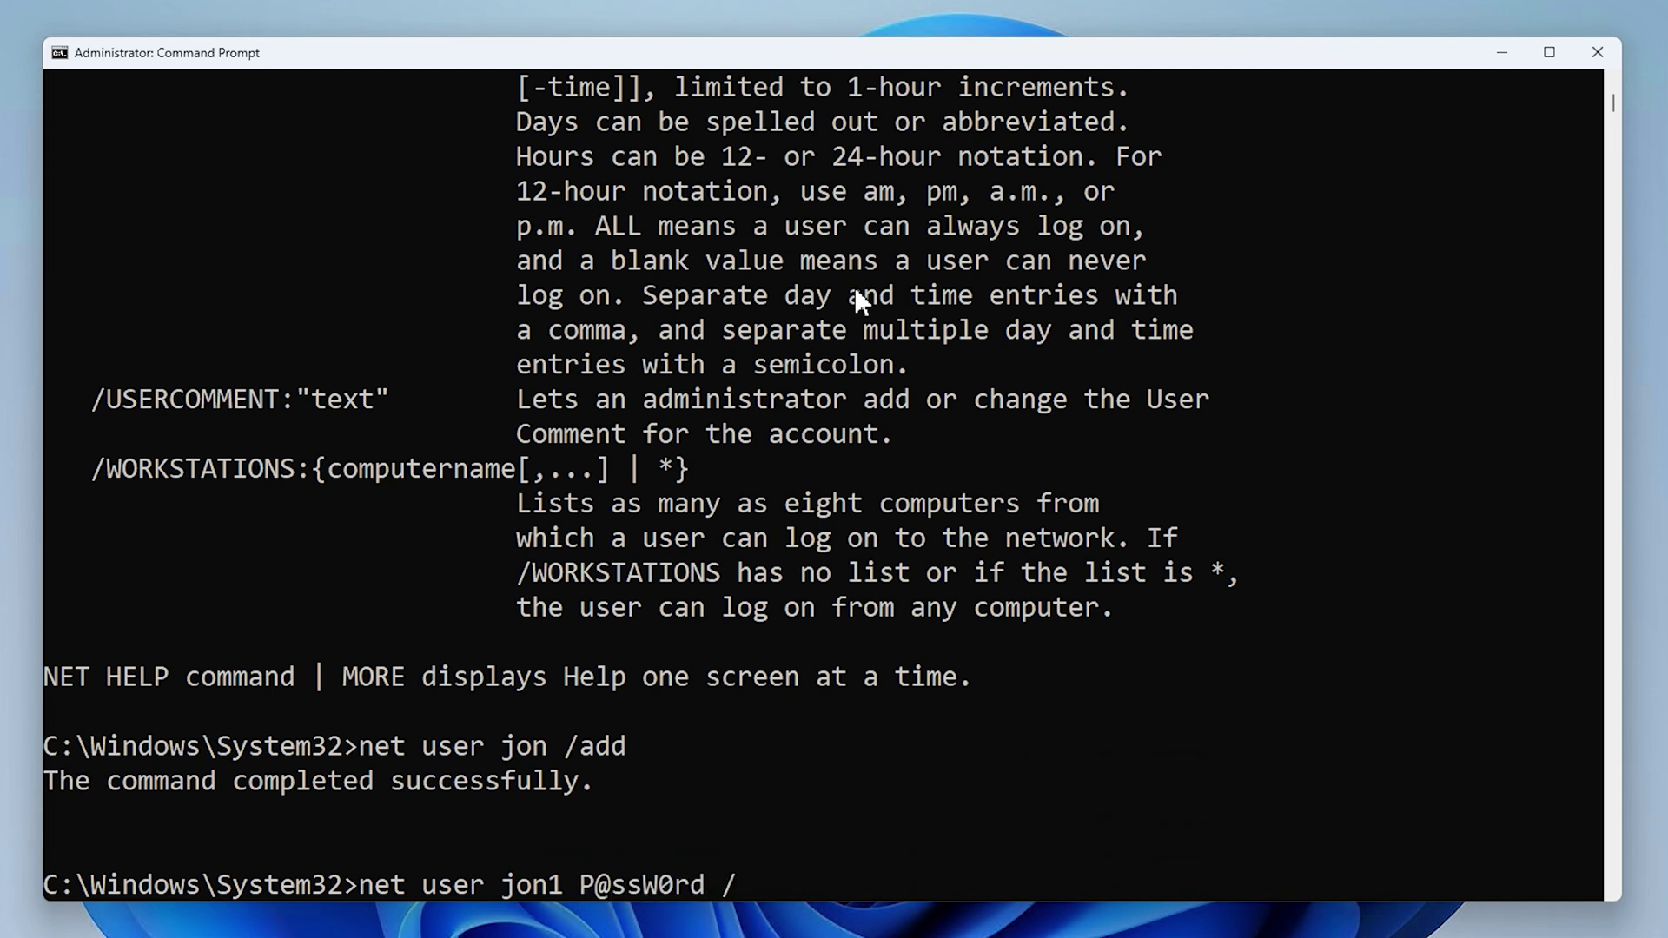
Create one account with an inline password, then jon2 with a hidden password entered twice
key(Return)
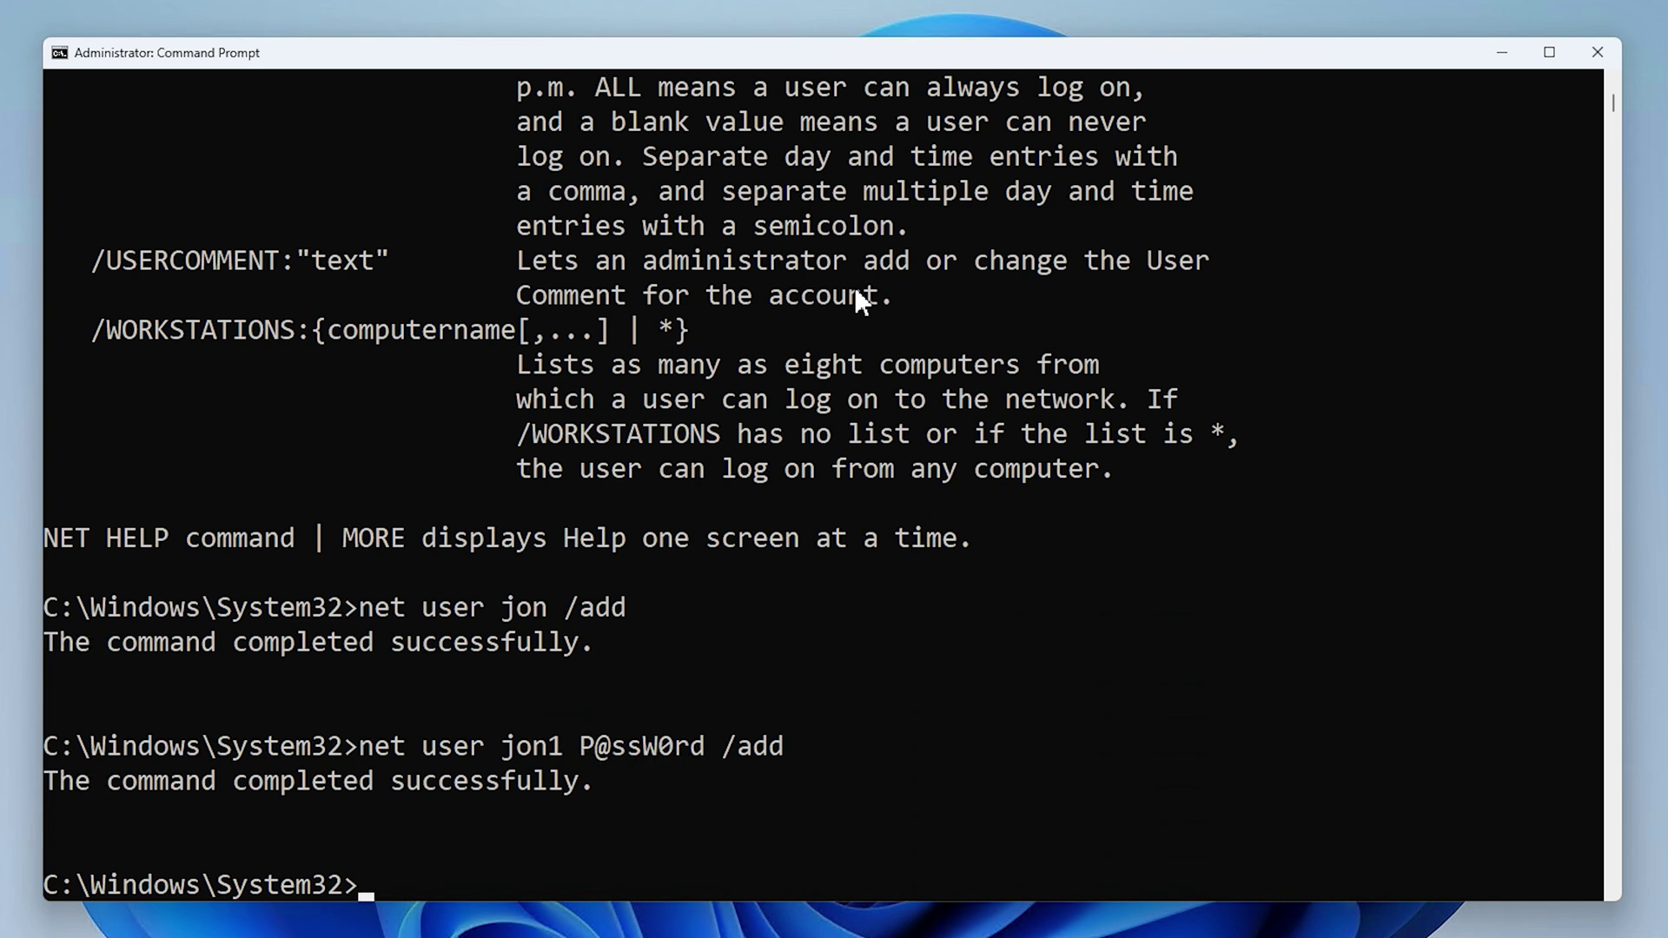
text(net user jon)
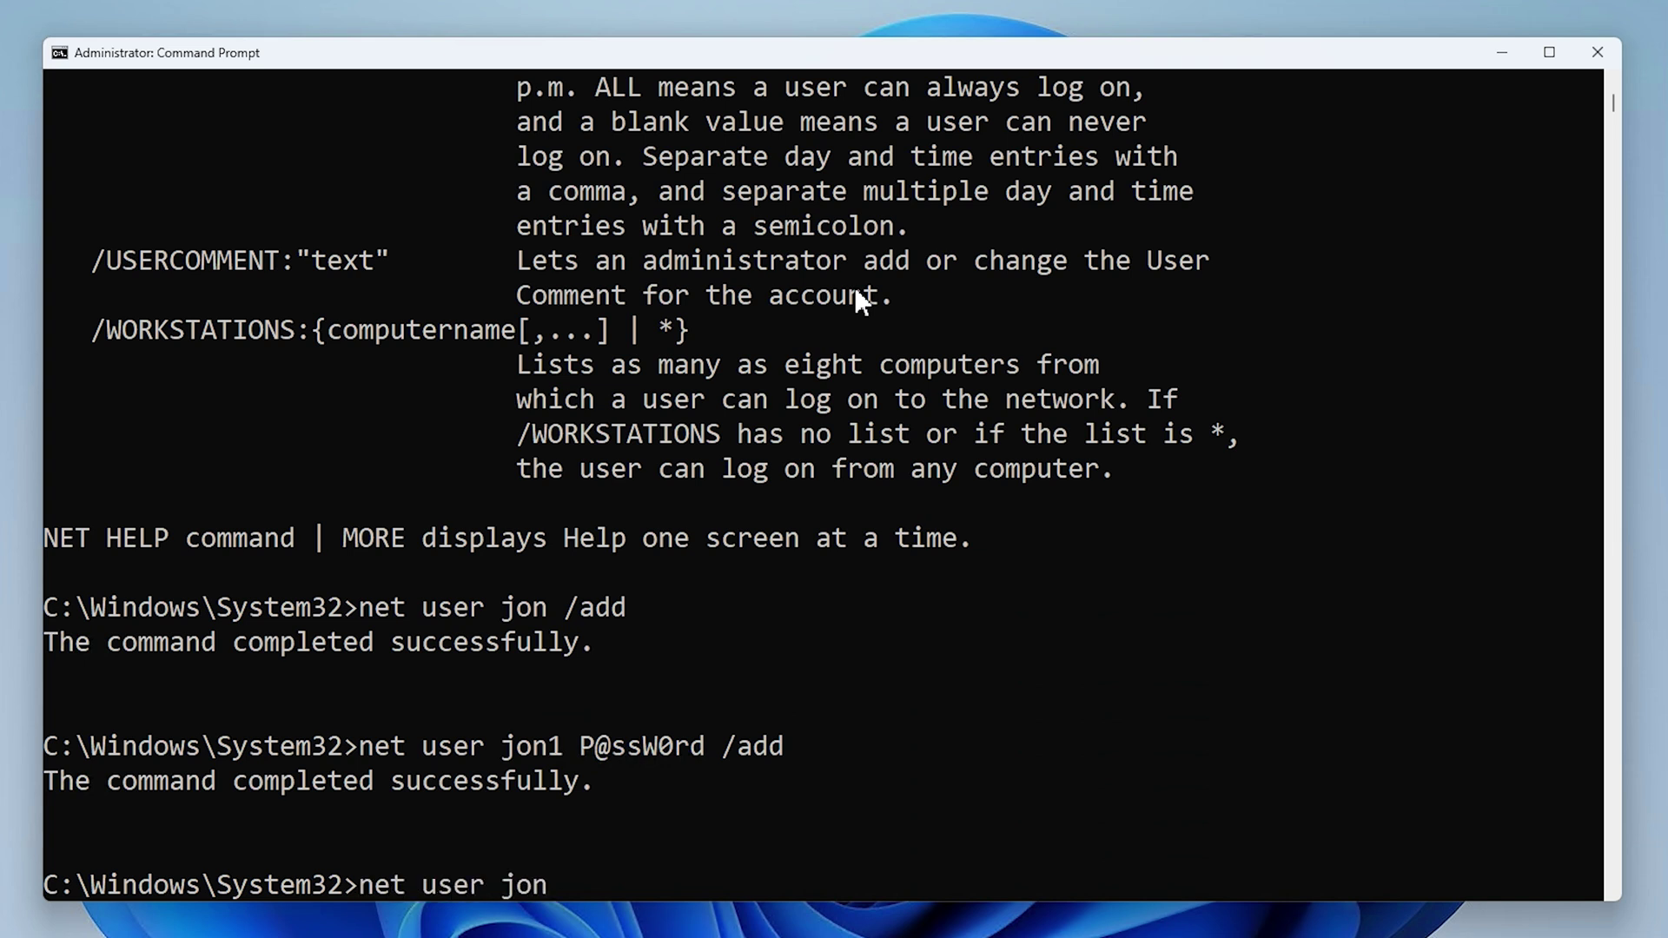
text(2 * /add)
key(Return)
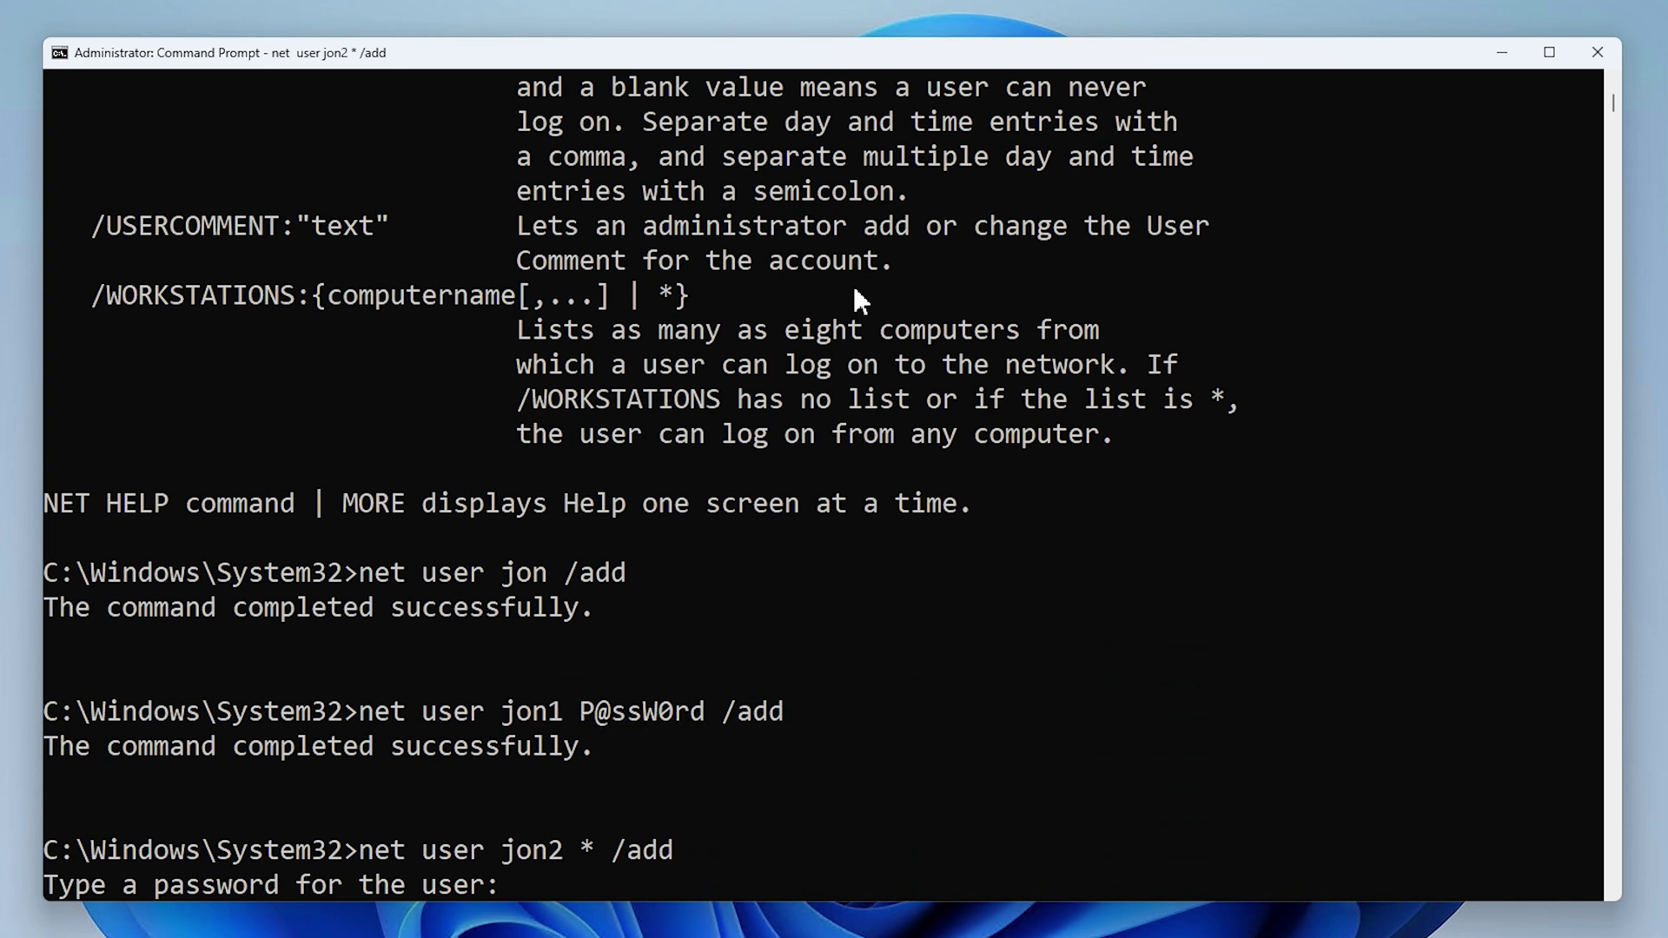
key(Return)
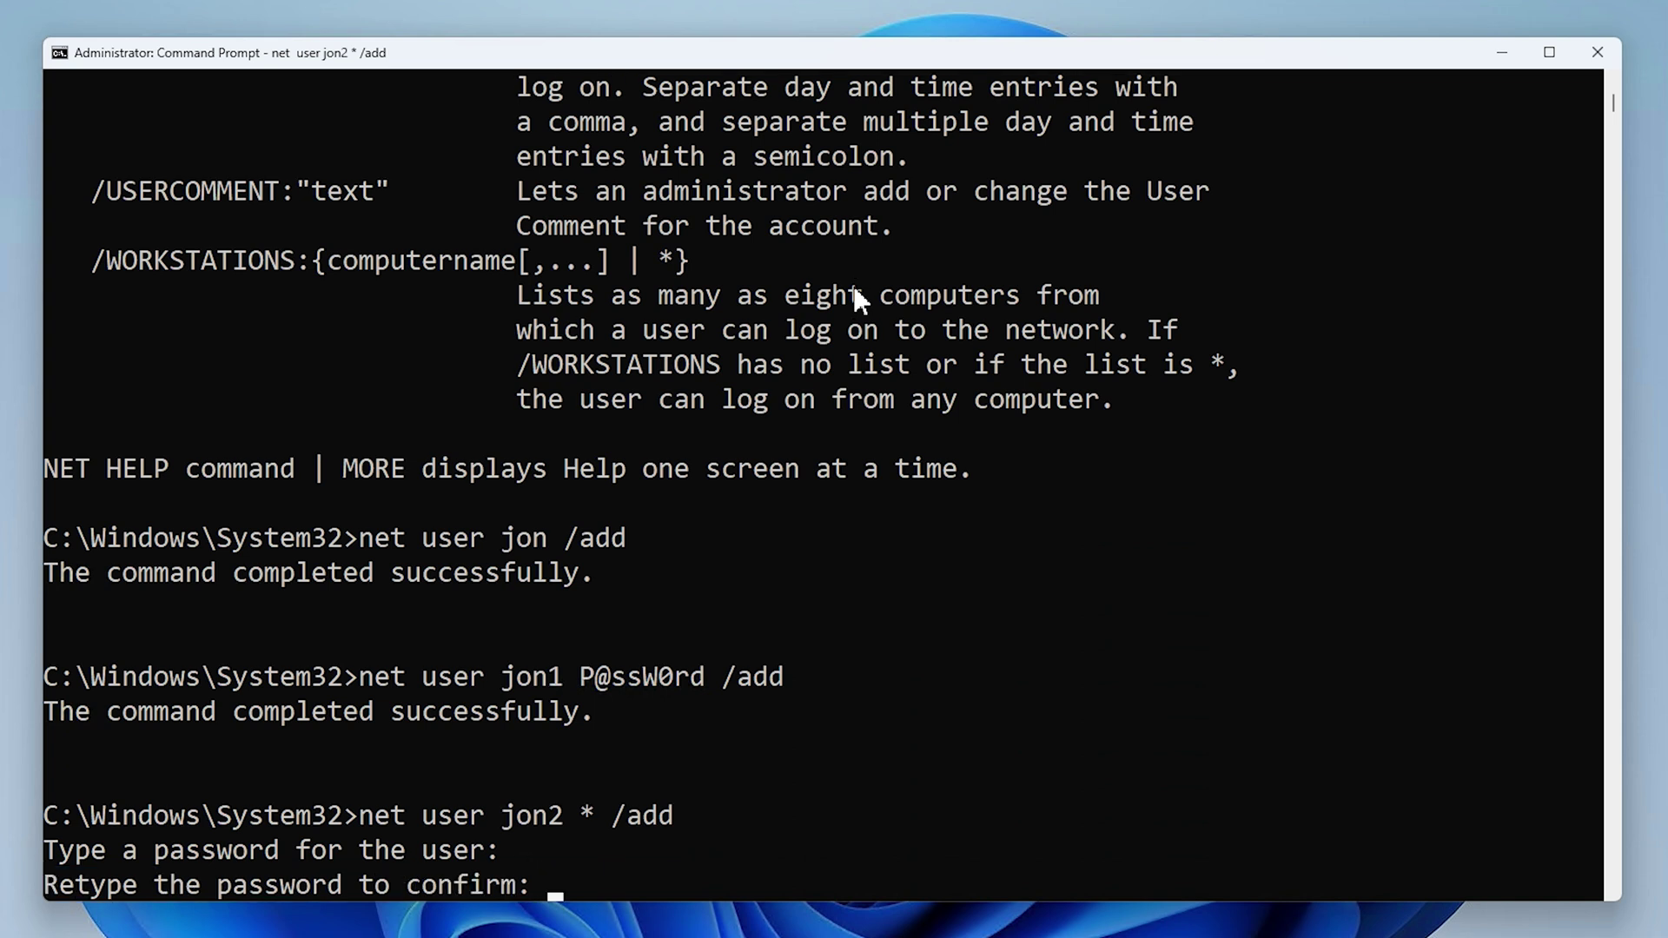
key(Return)
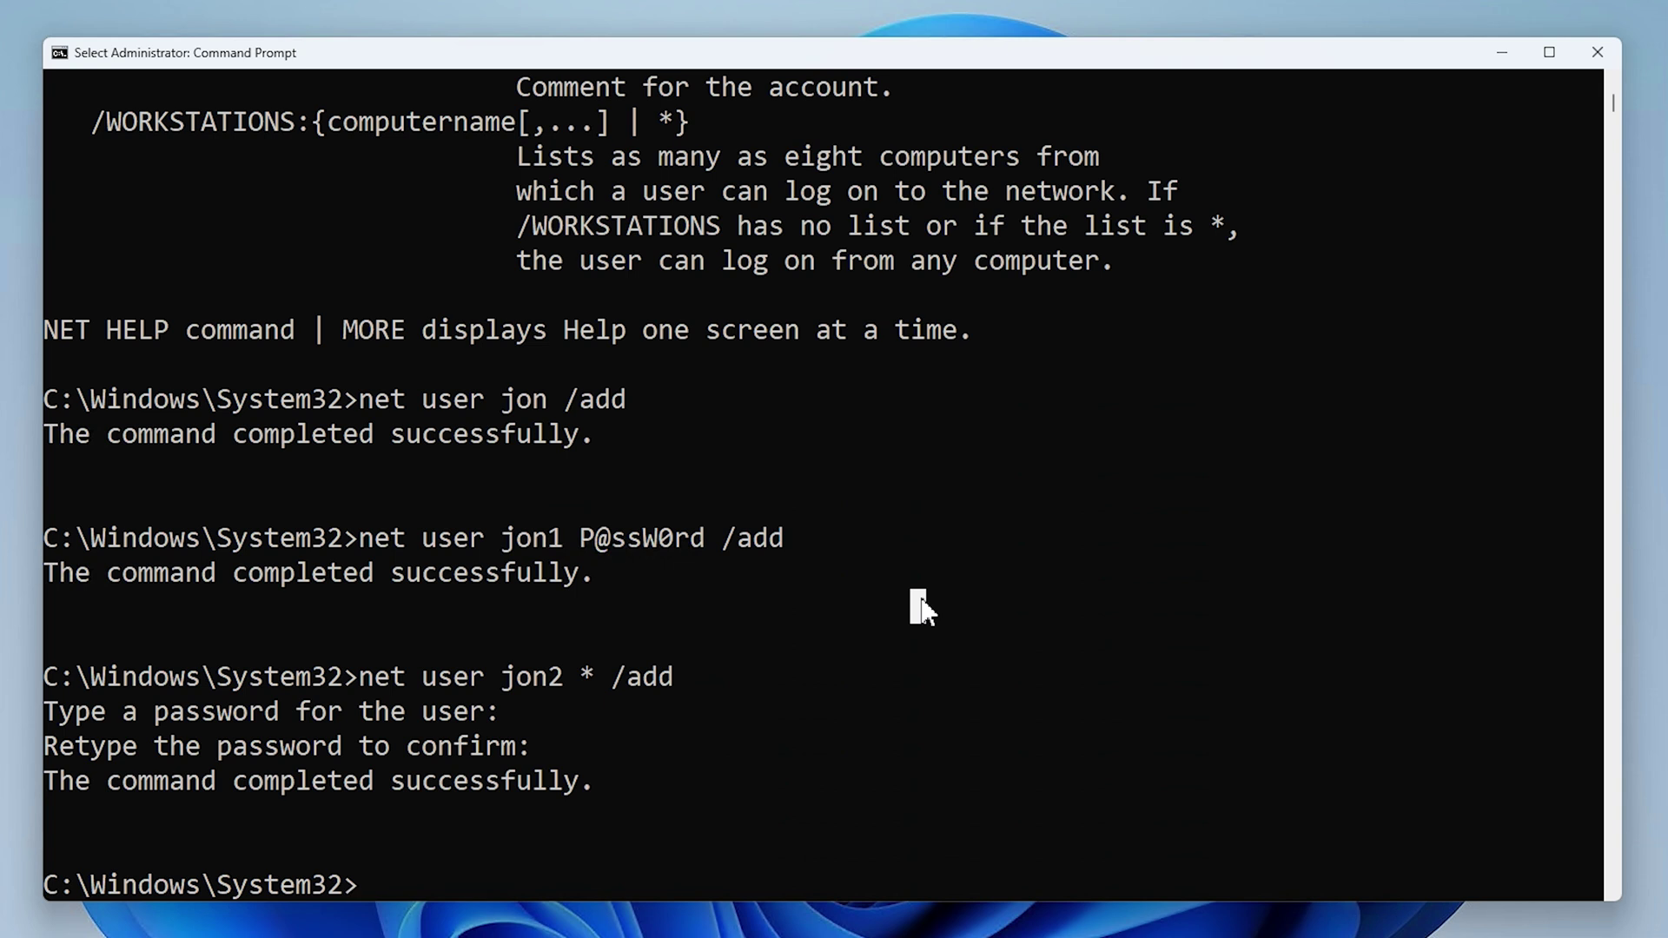
Change jon's password with net user jon <password>, then again through the hidden password prompt
text(net)
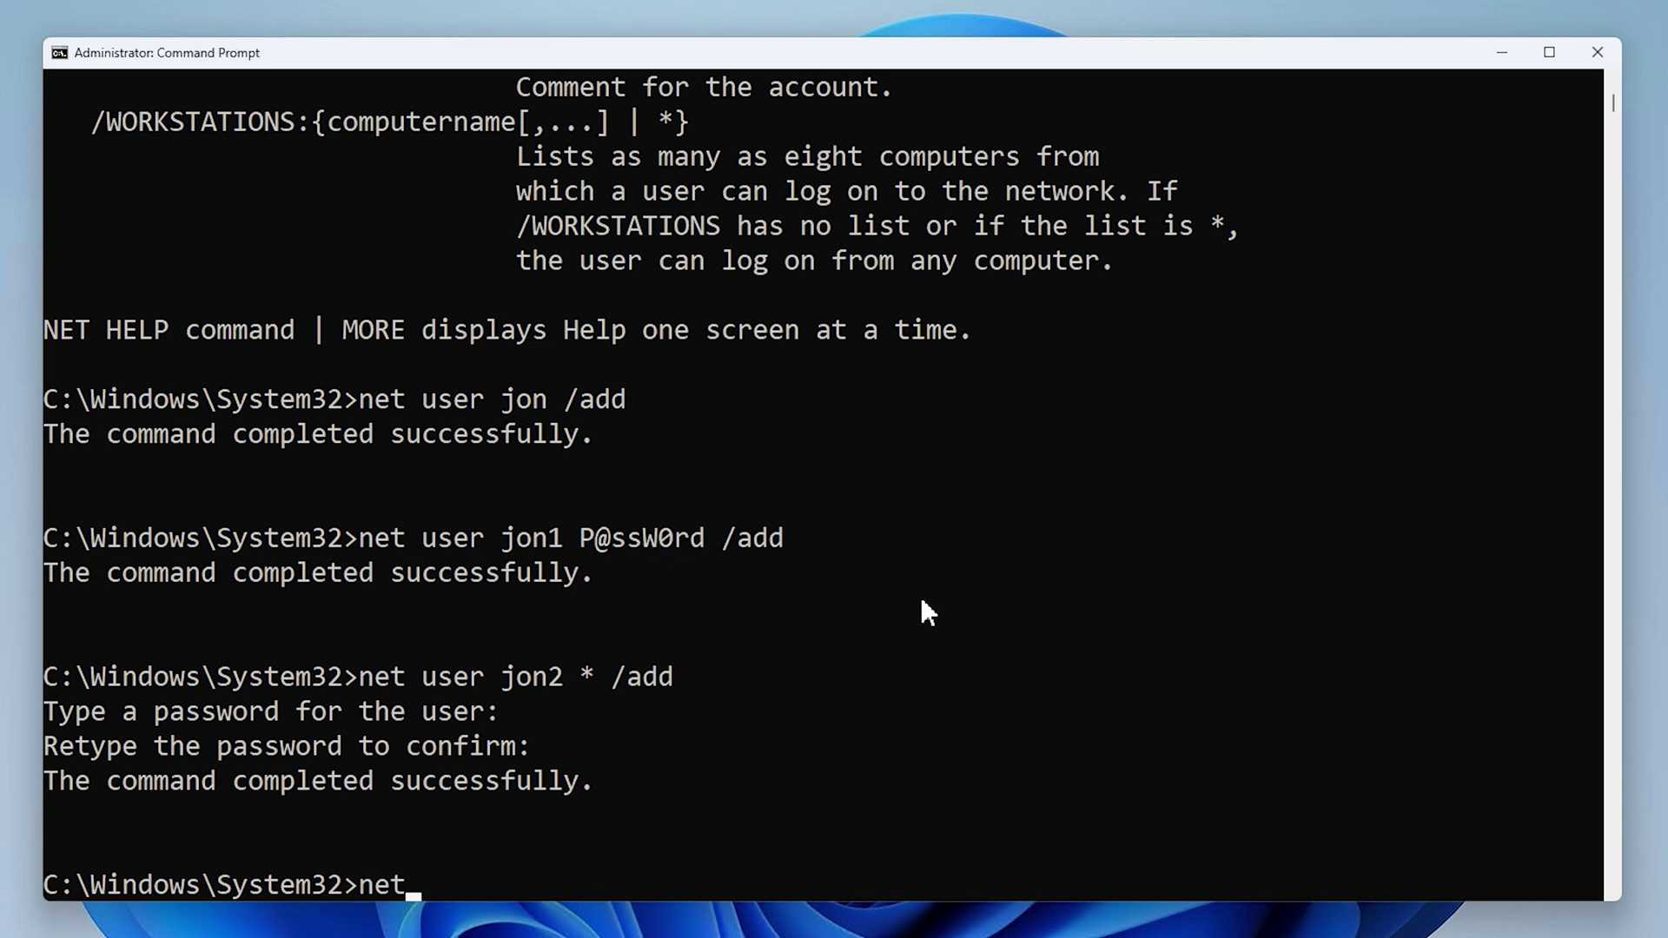
text( user jon)
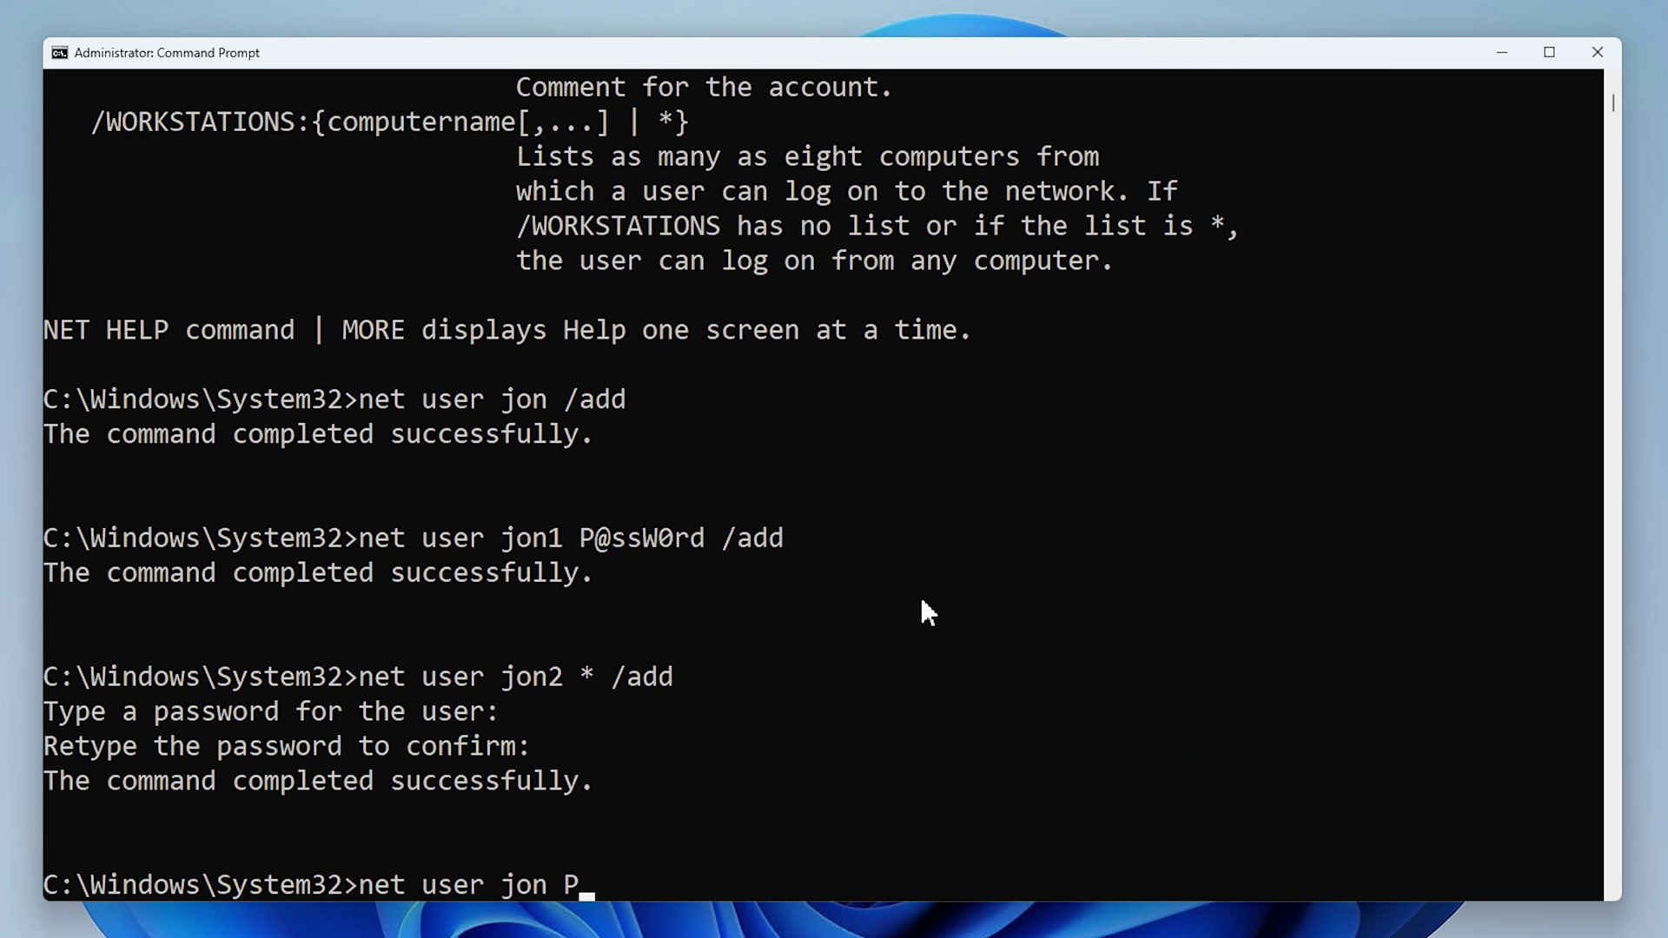
key(Return)
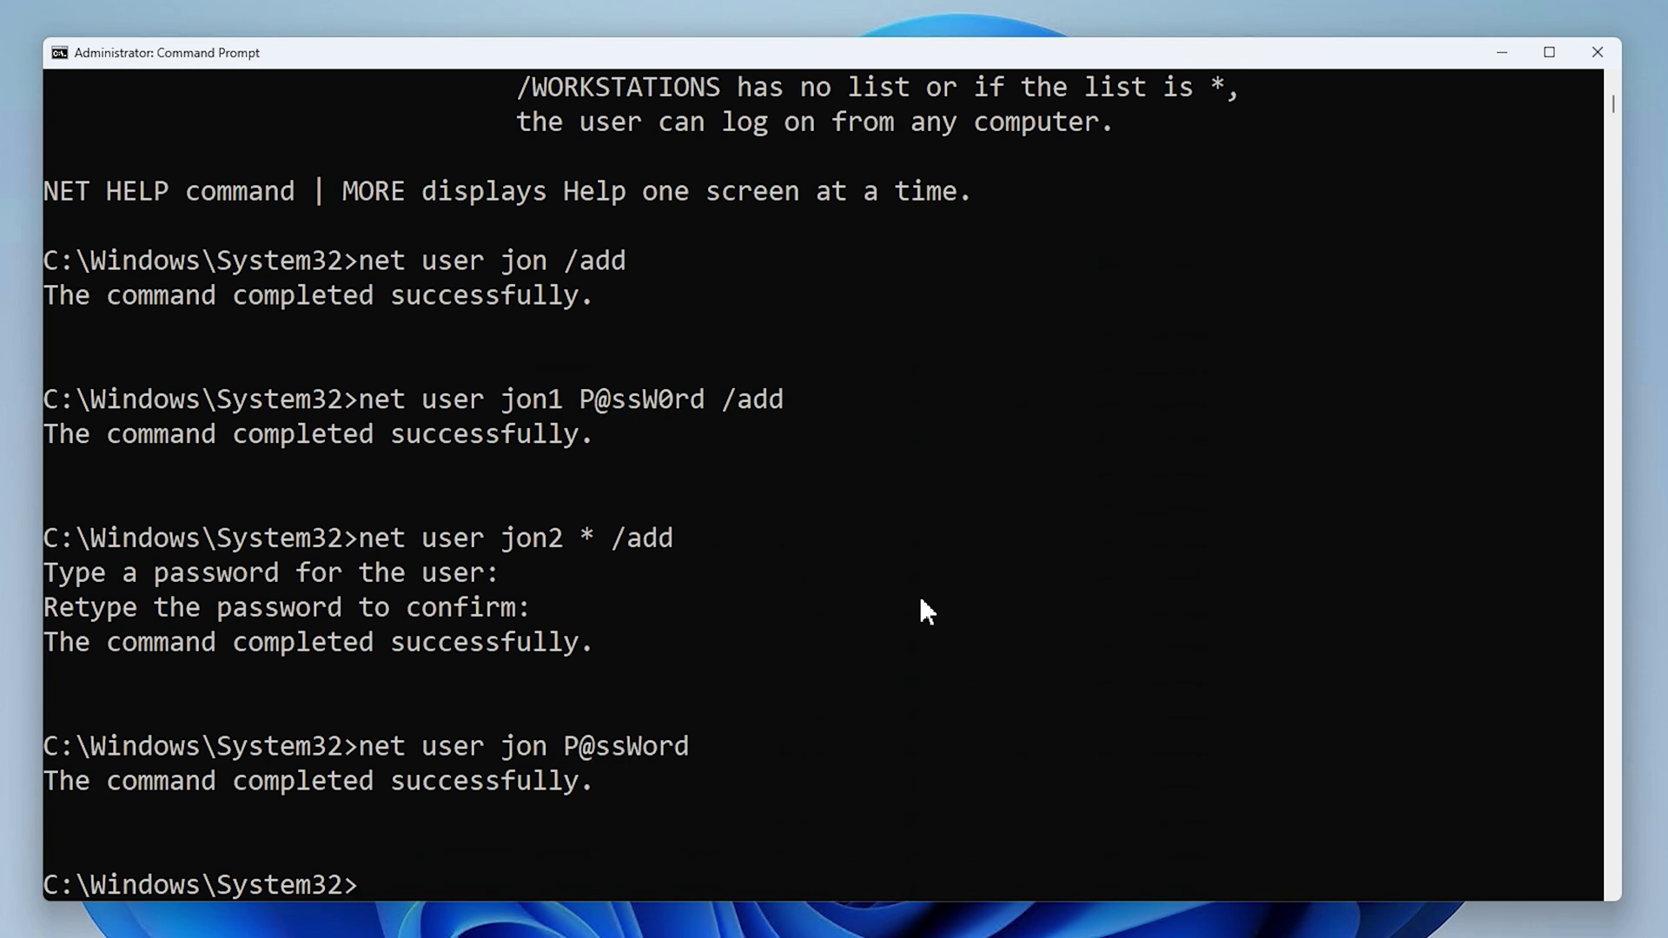
text(net user jon *)
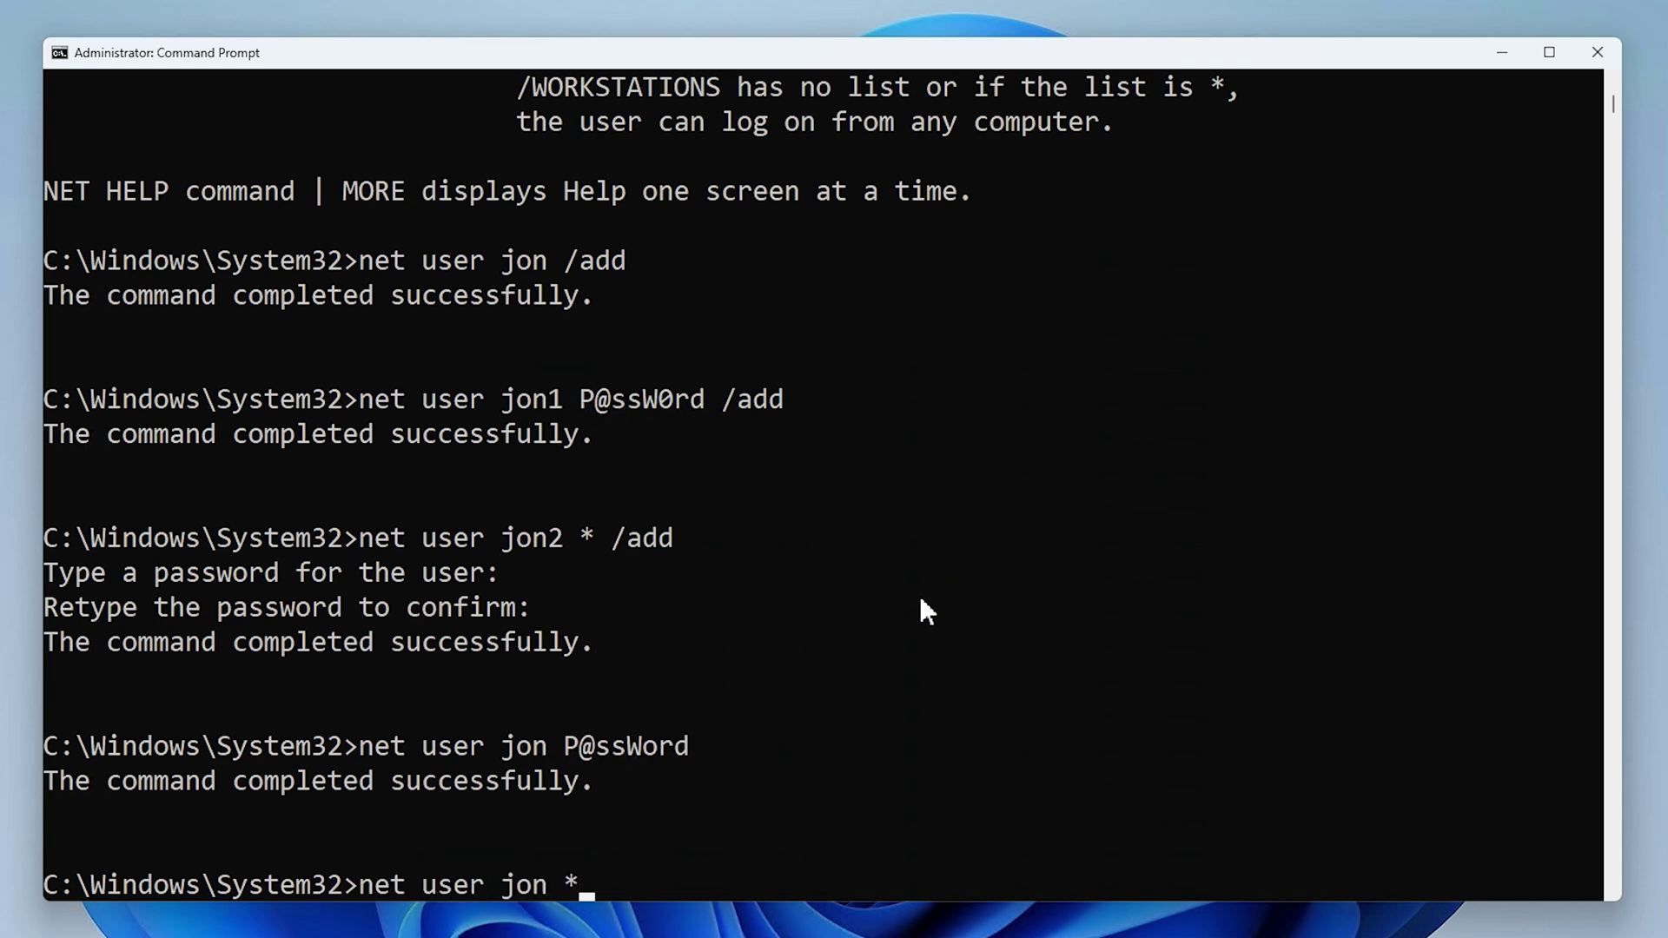
key(Return)
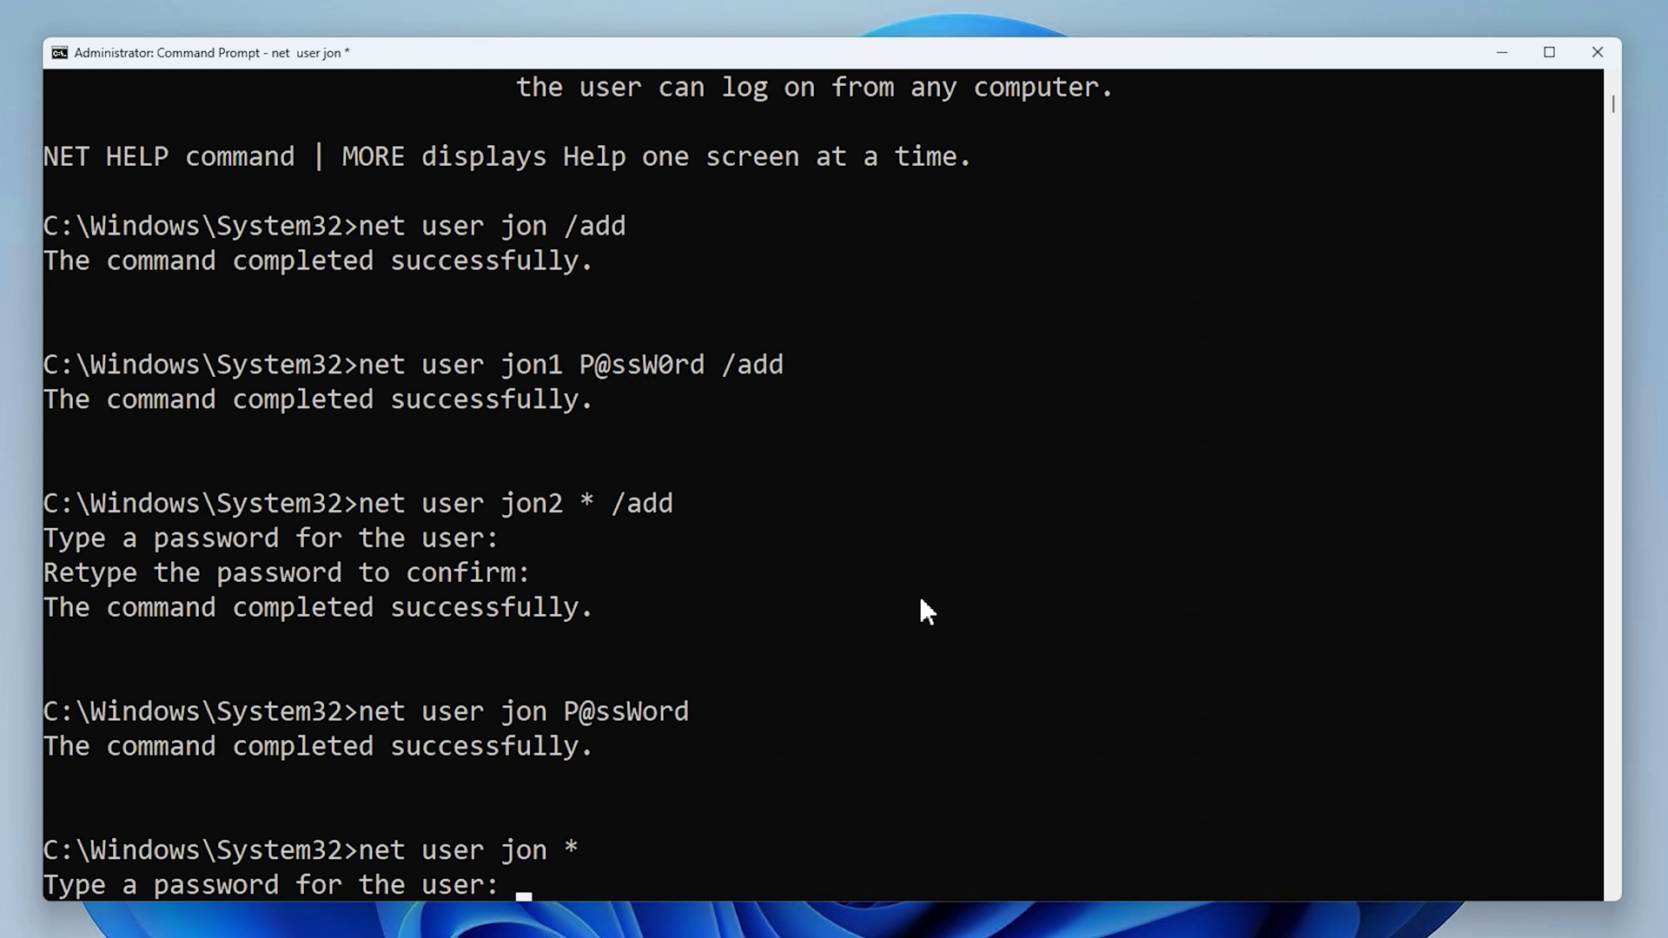
key(Return)
key(Return)
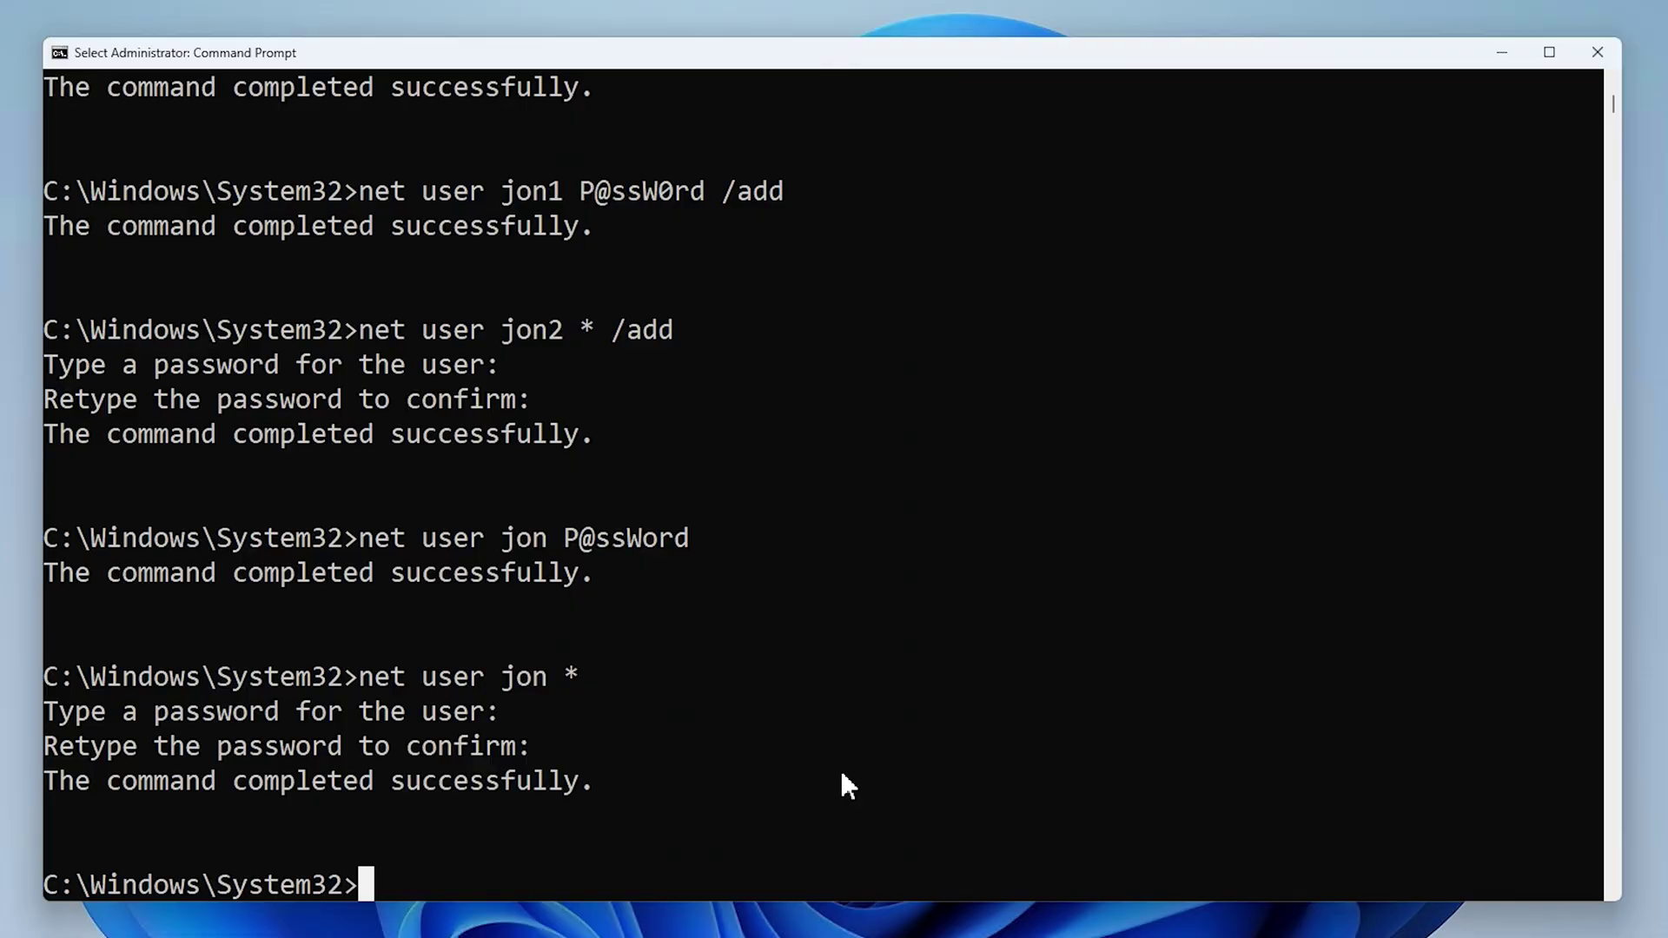
text(net user jon1 /delete)
Delete jon1, disable jon2 with /active:no, then re-enable it with /active:yes
key(Return)
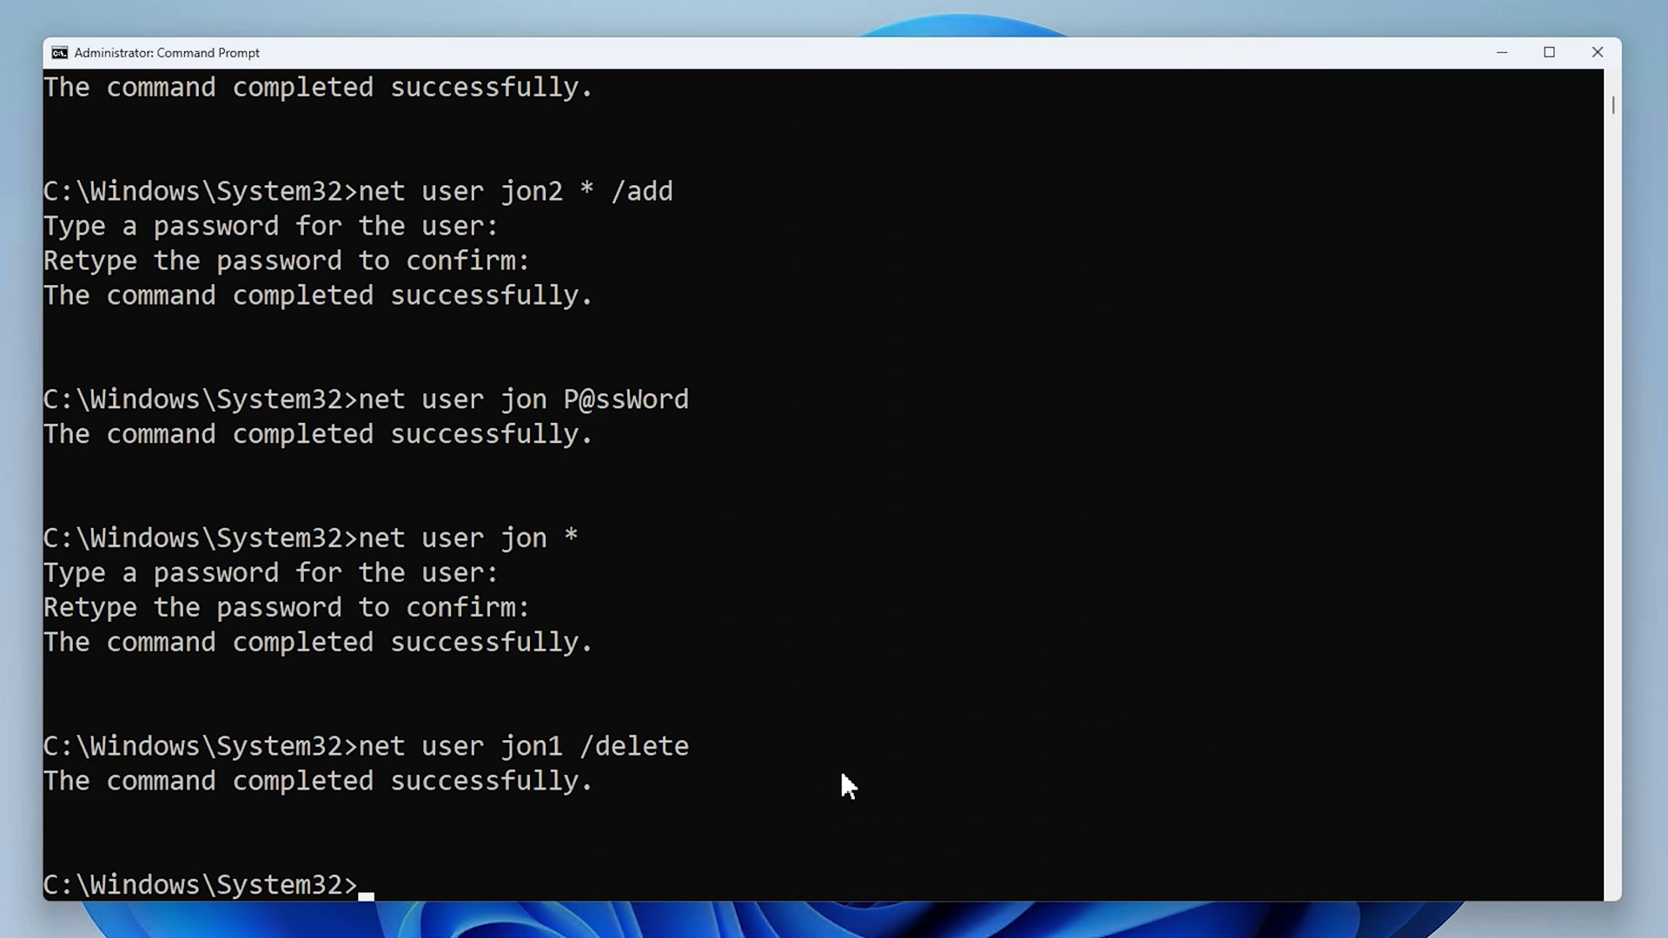
text(net user)
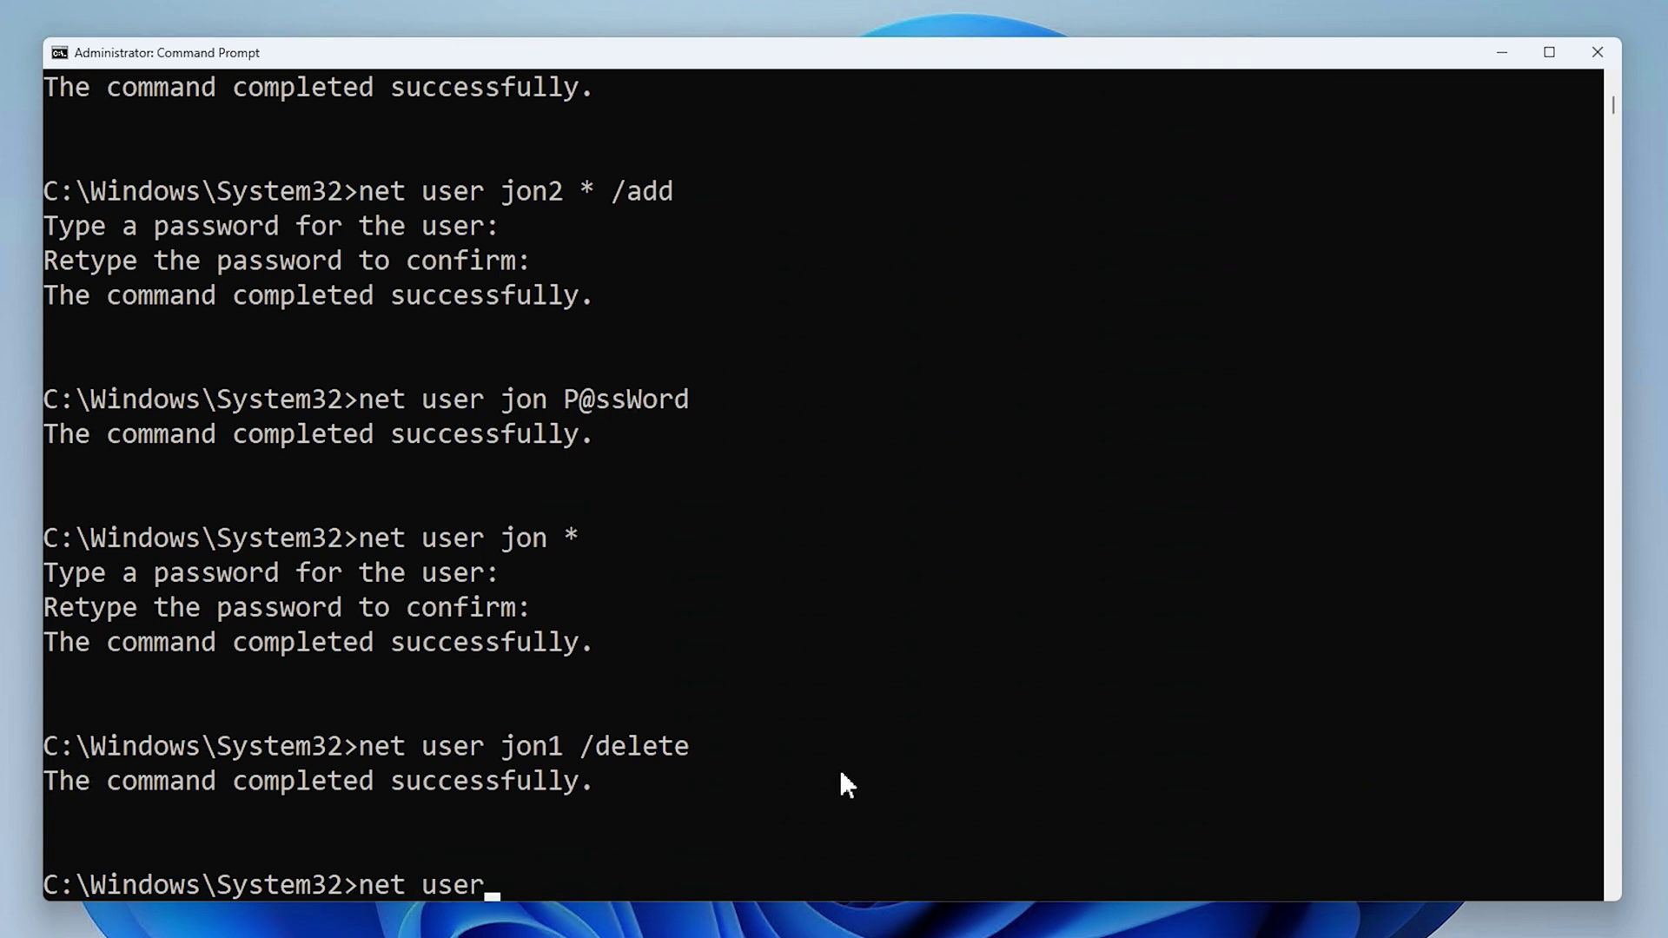
text( jon2 /active:no)
key(Return)
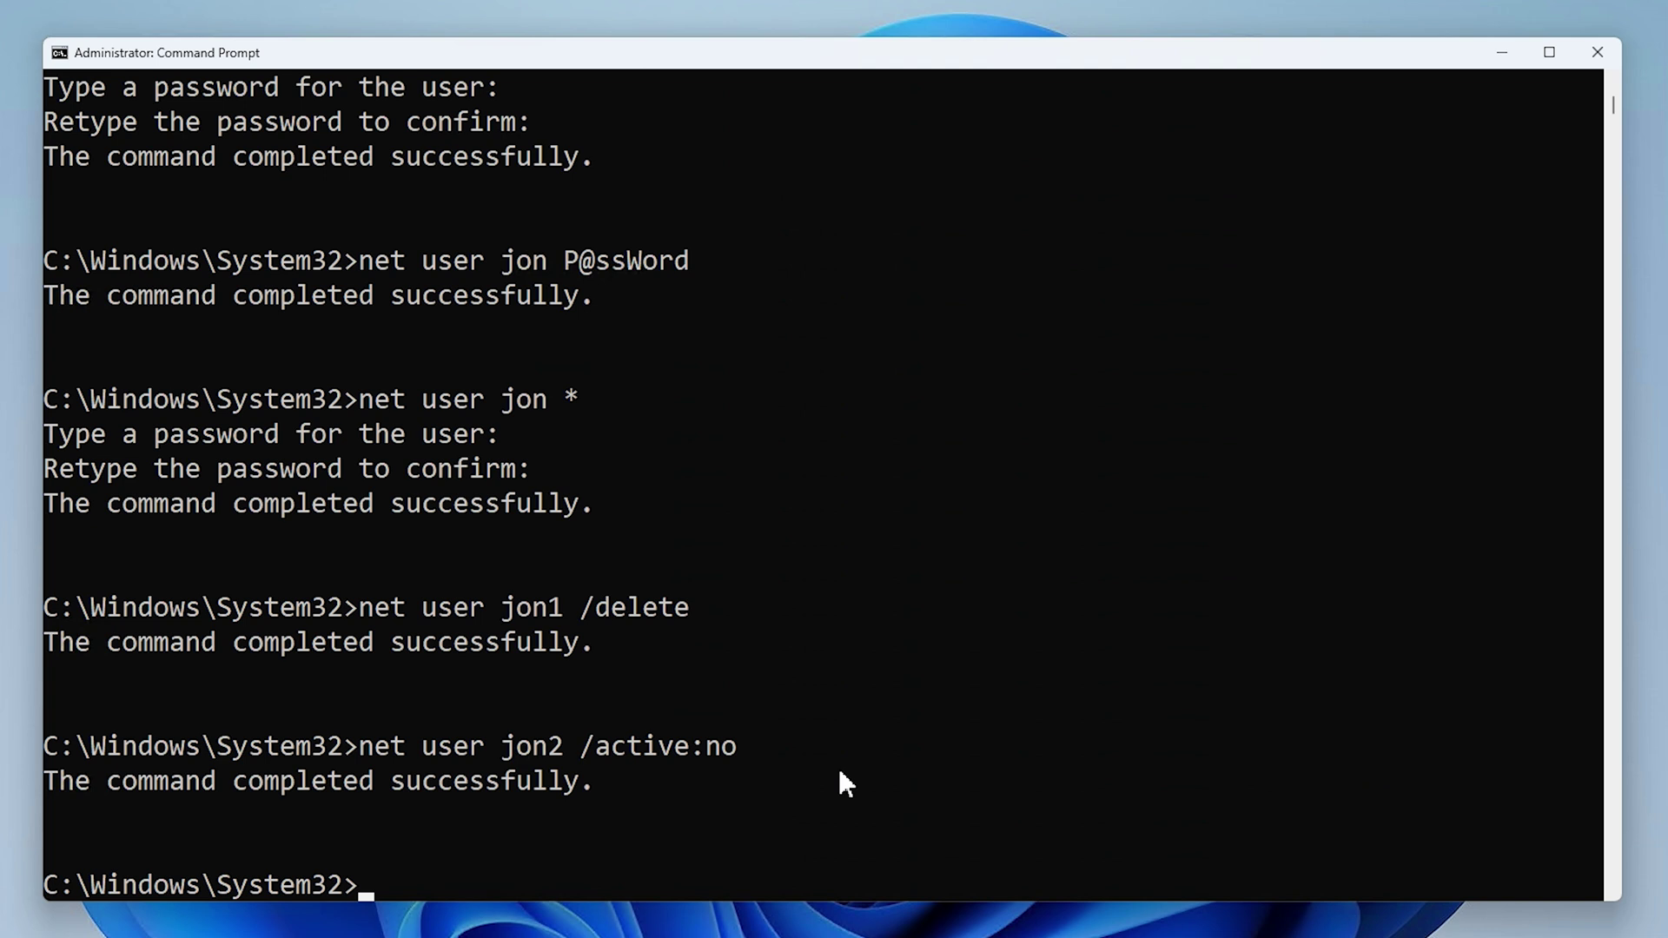
text(net user )
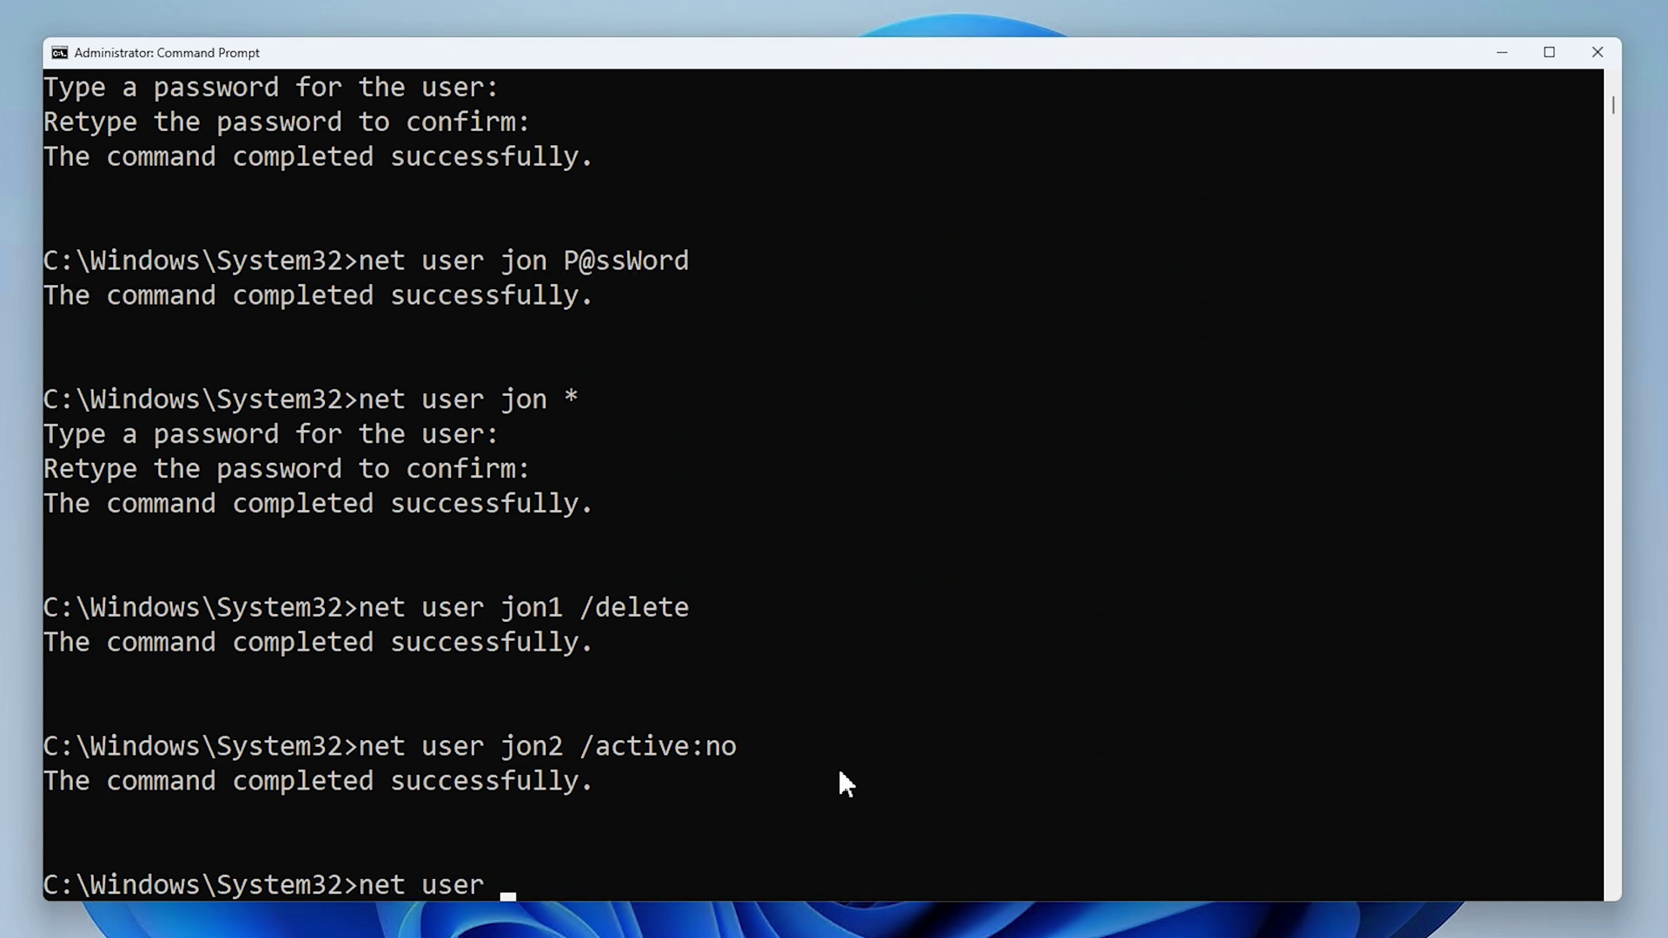
text(jon2 /active:yes)
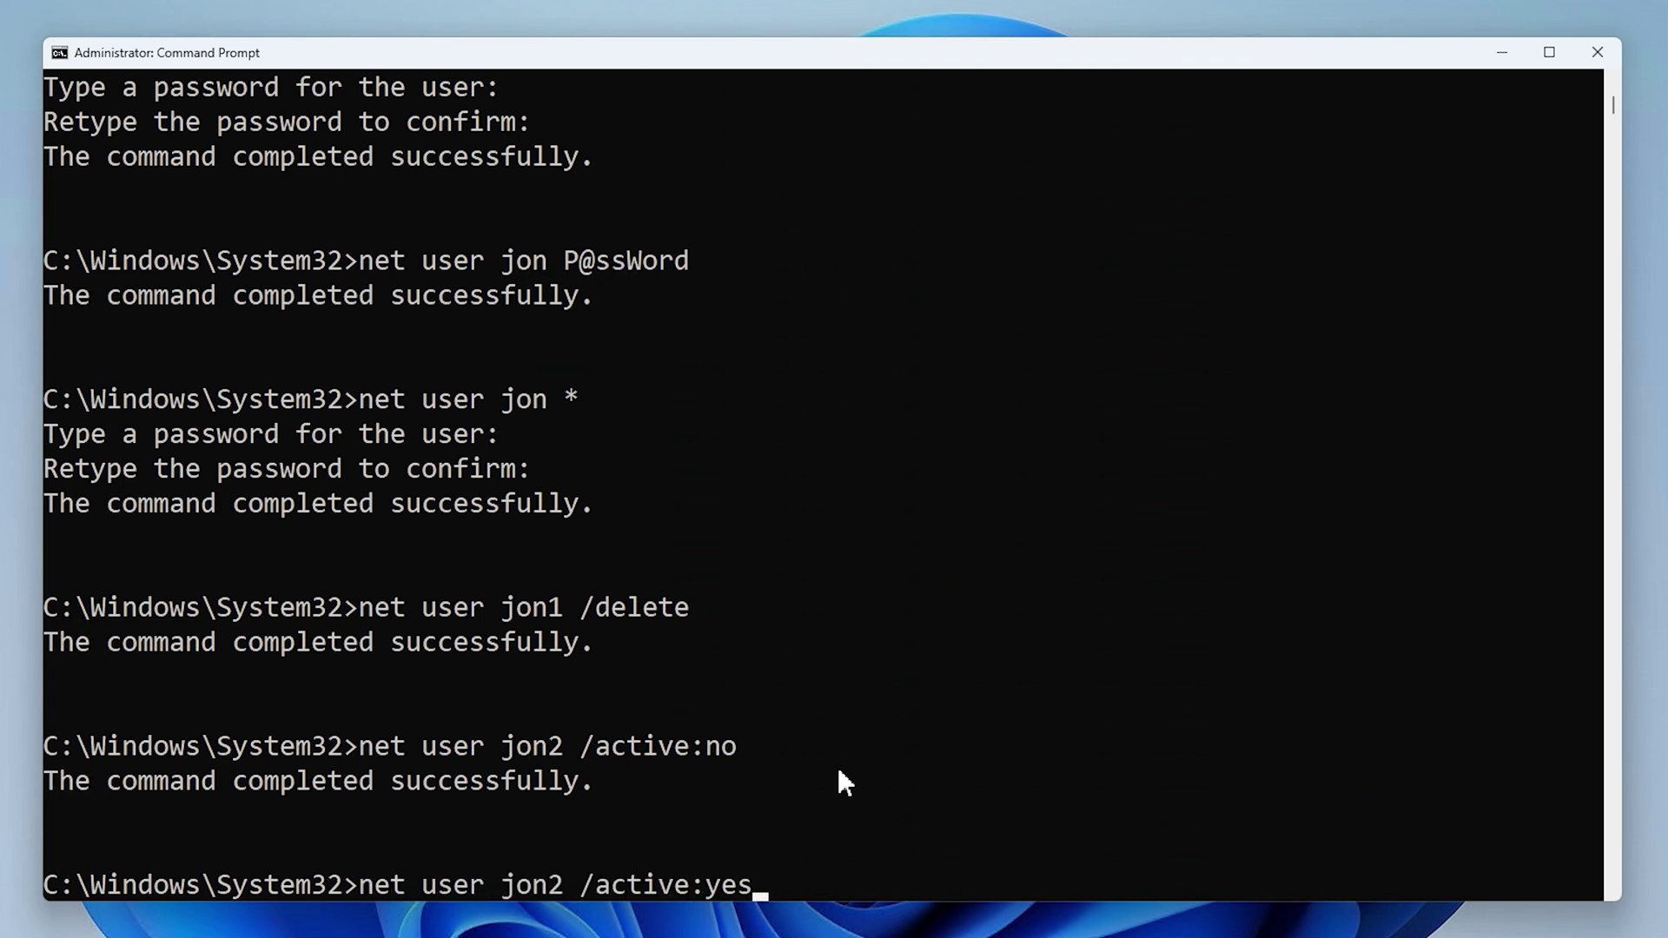
key(Return)
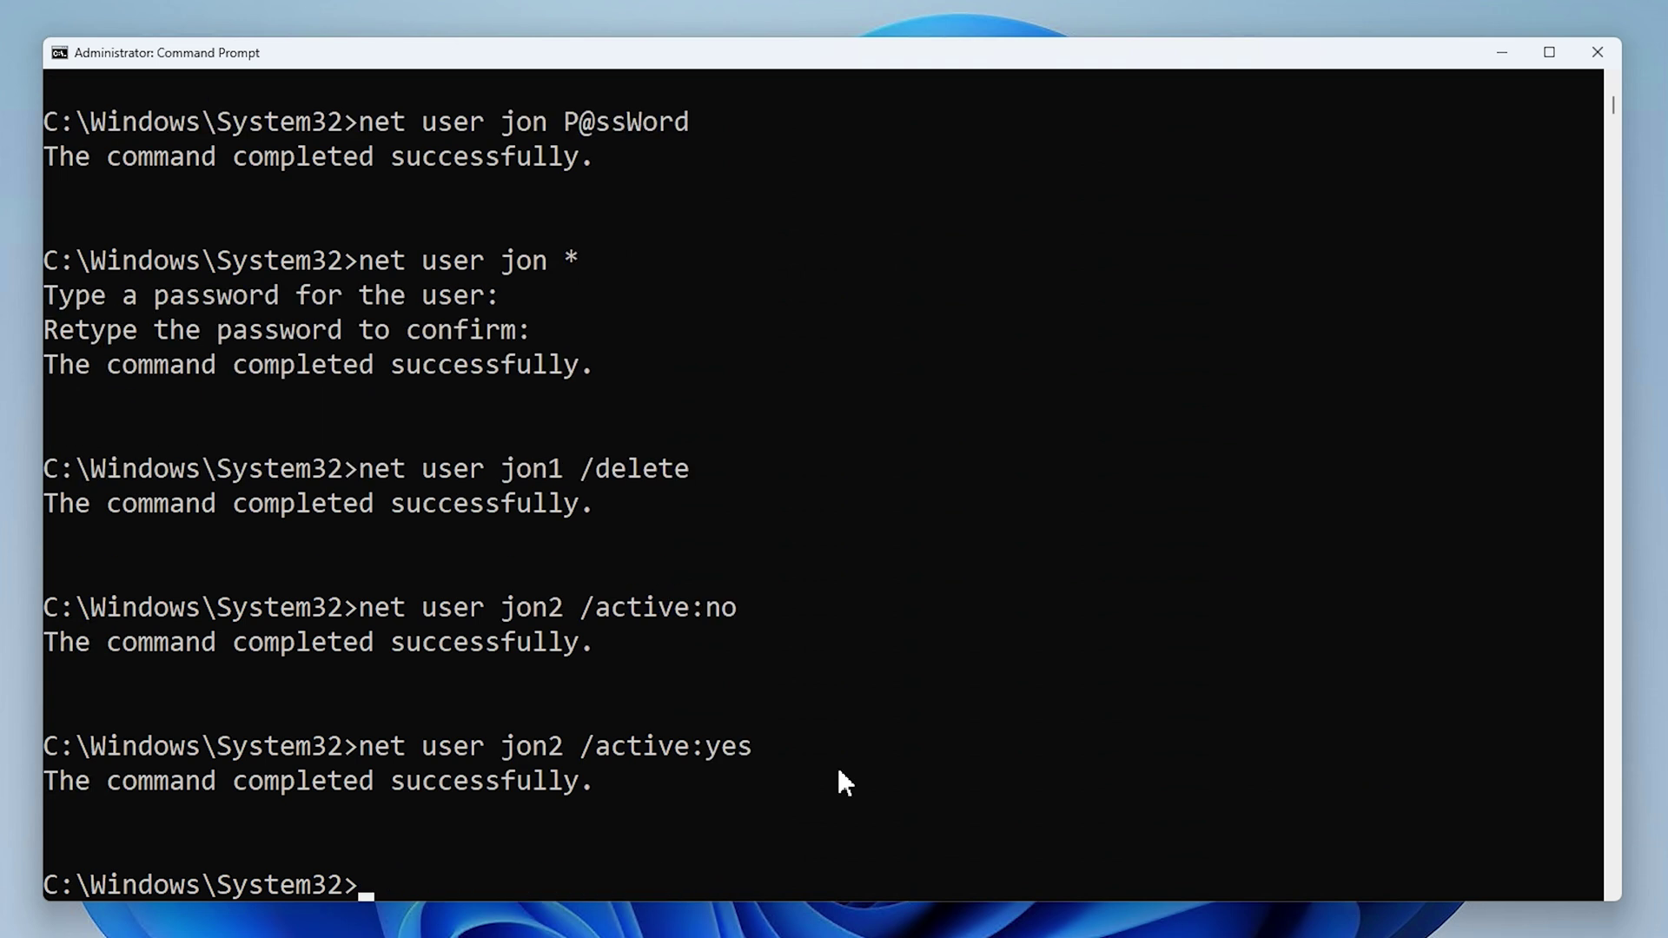
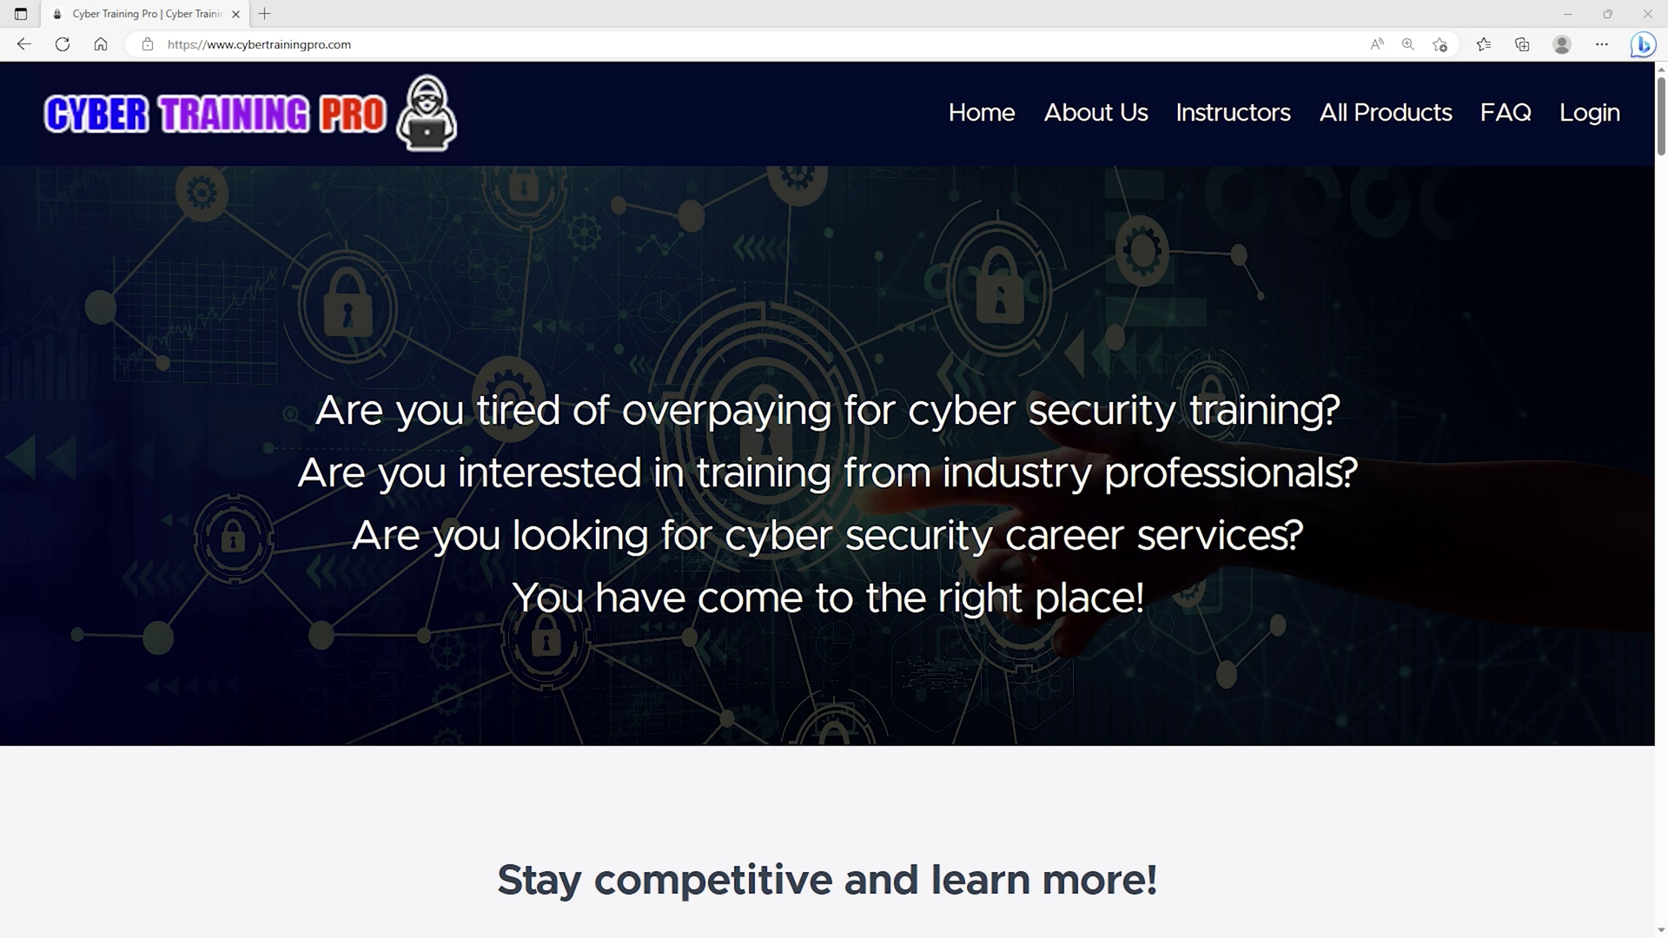
scroll(828, 537, down, 10)
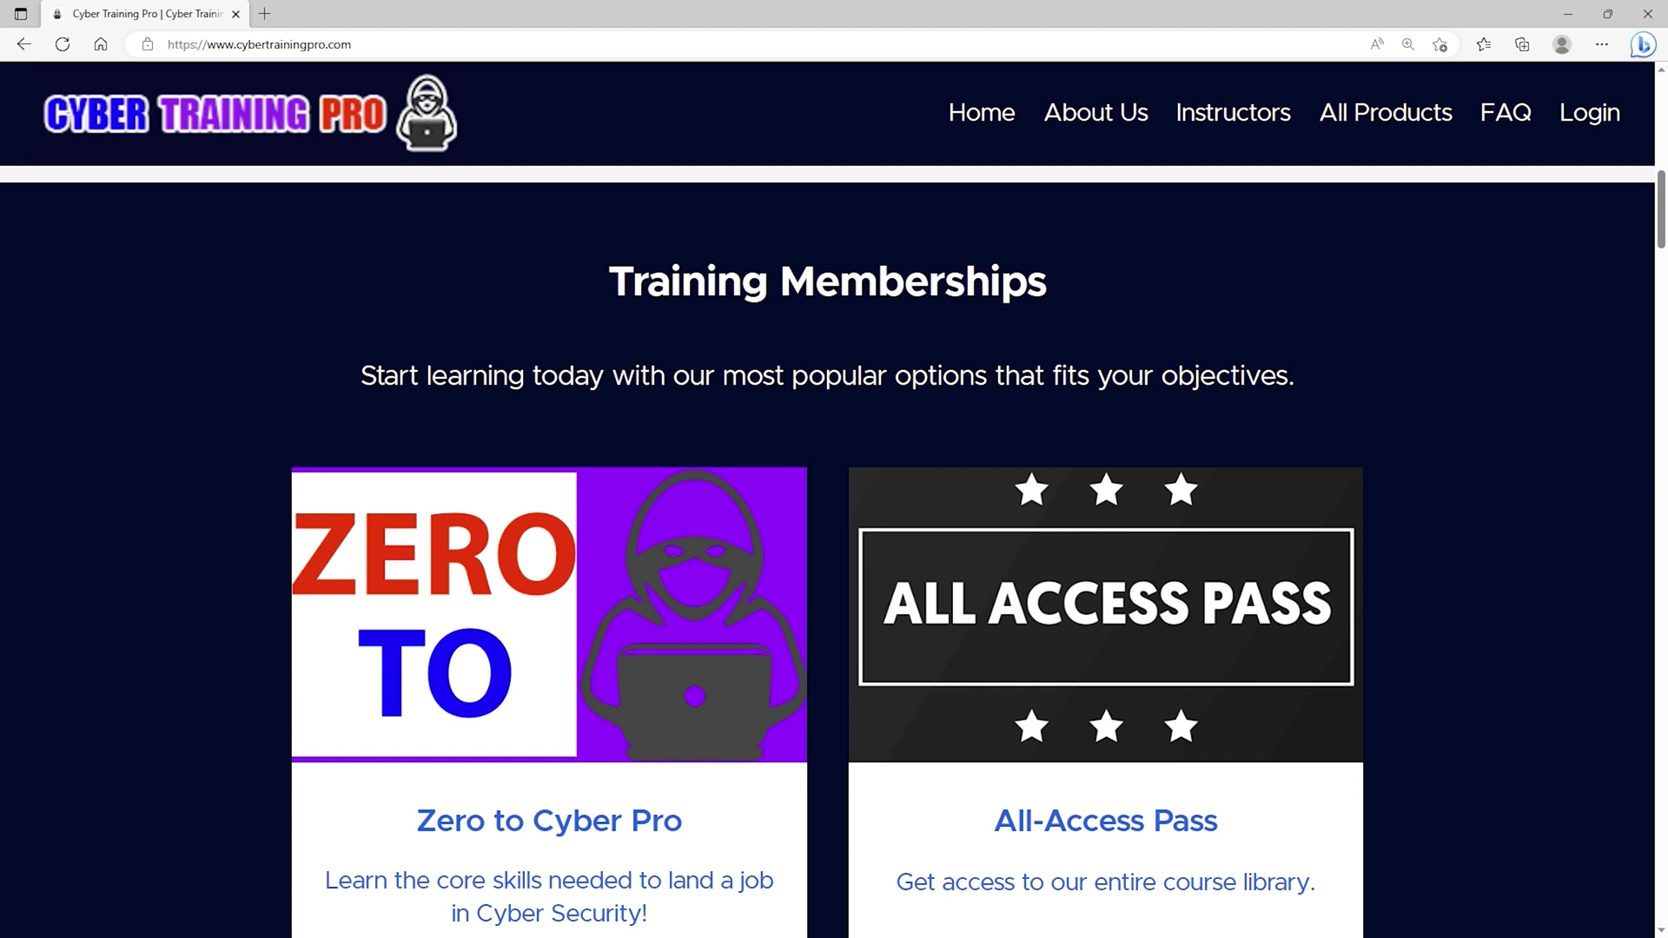
scroll(828, 522, down, 15)
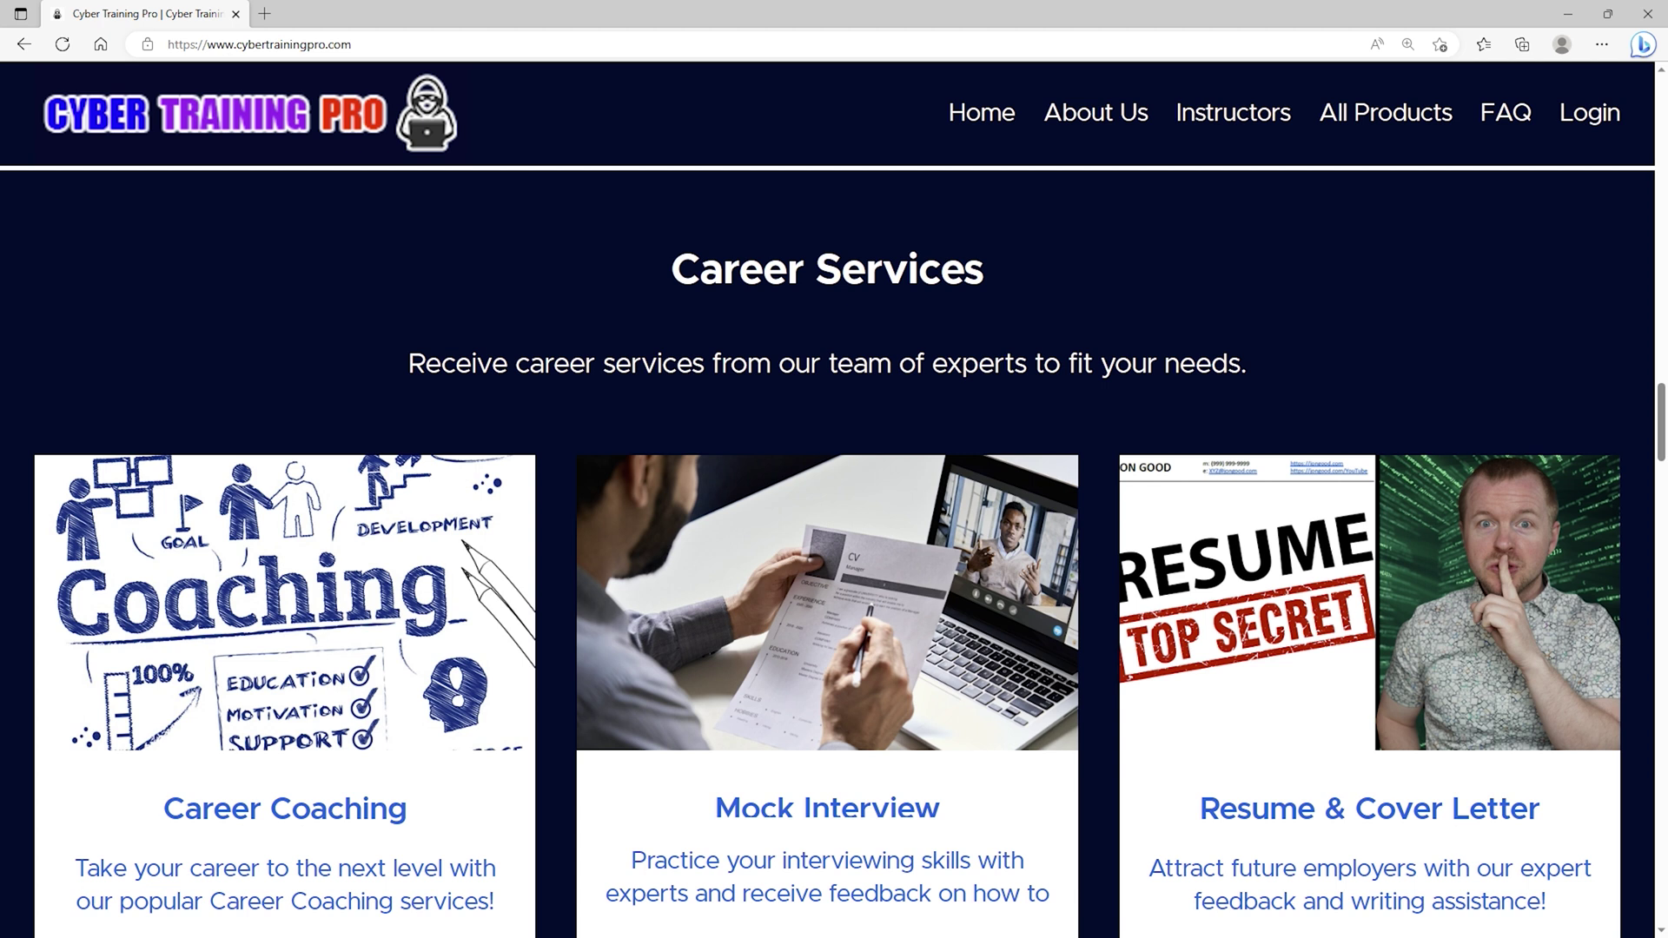
scroll(828, 521, down, 15)
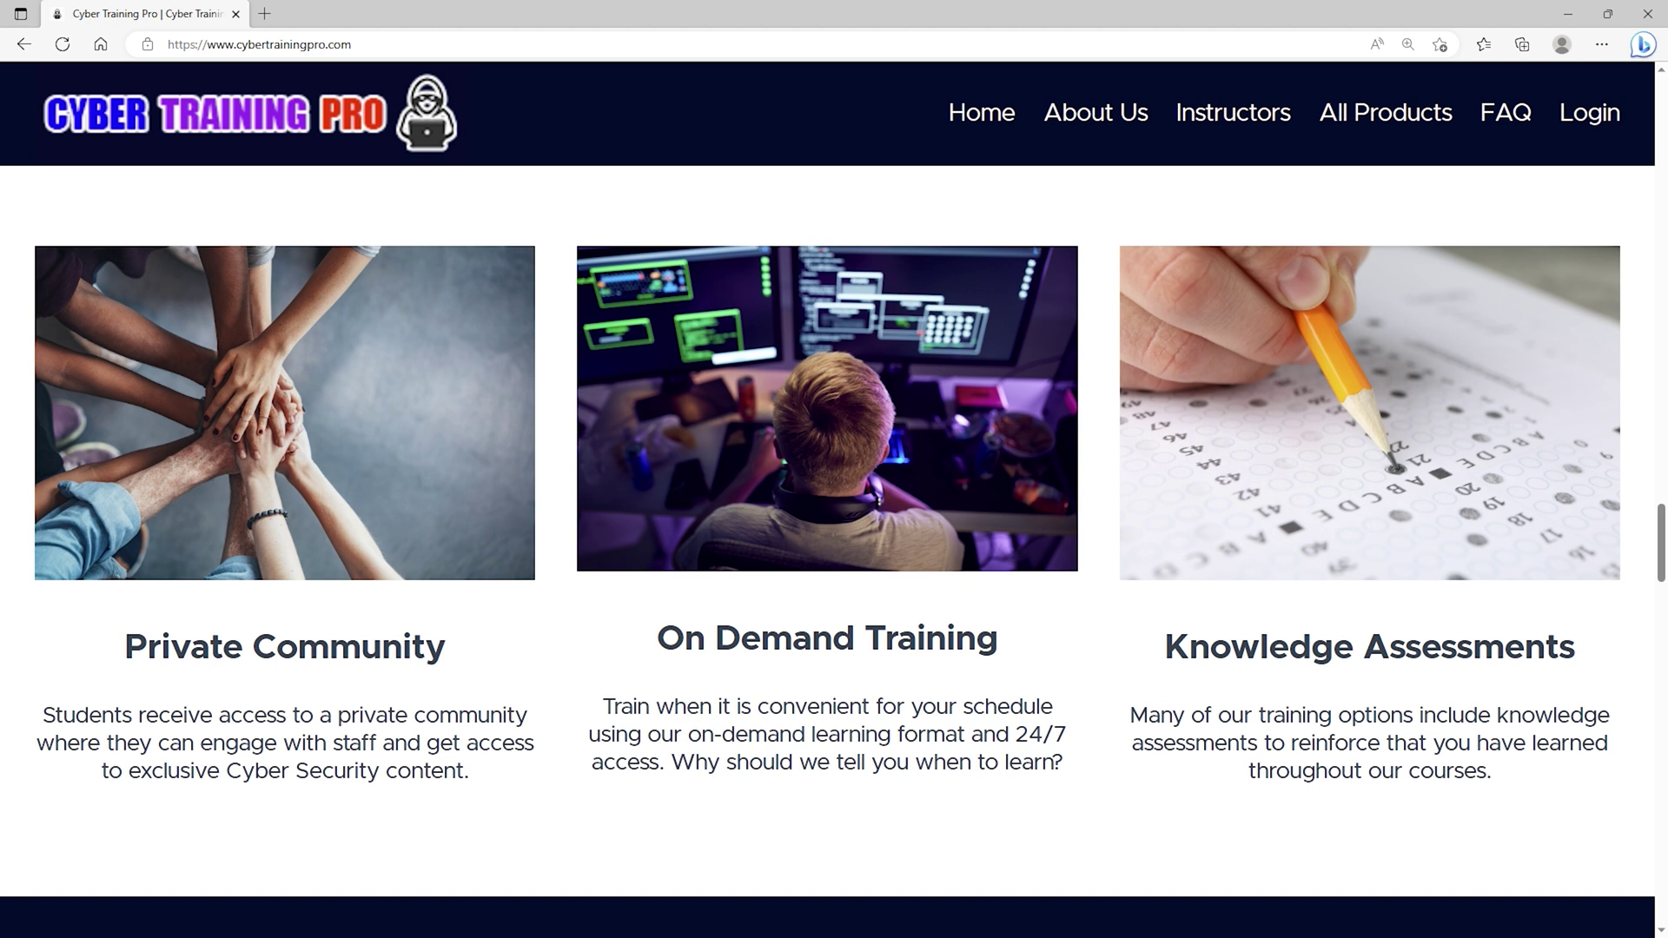
scroll(828, 539, down, 10)
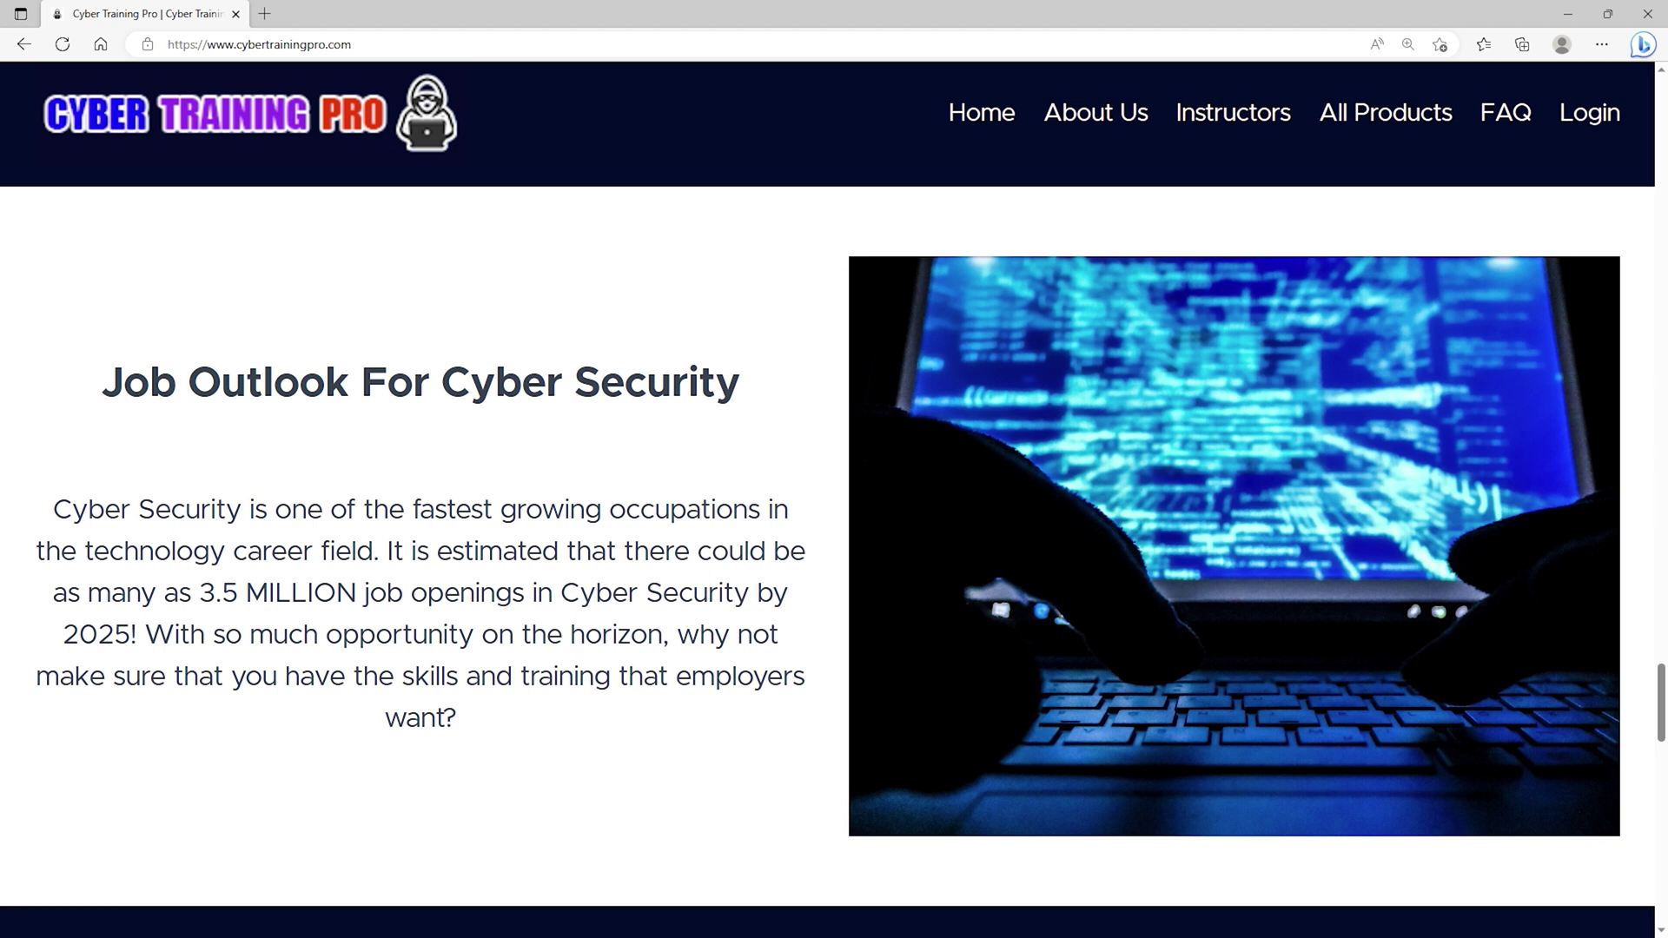
key(Home)
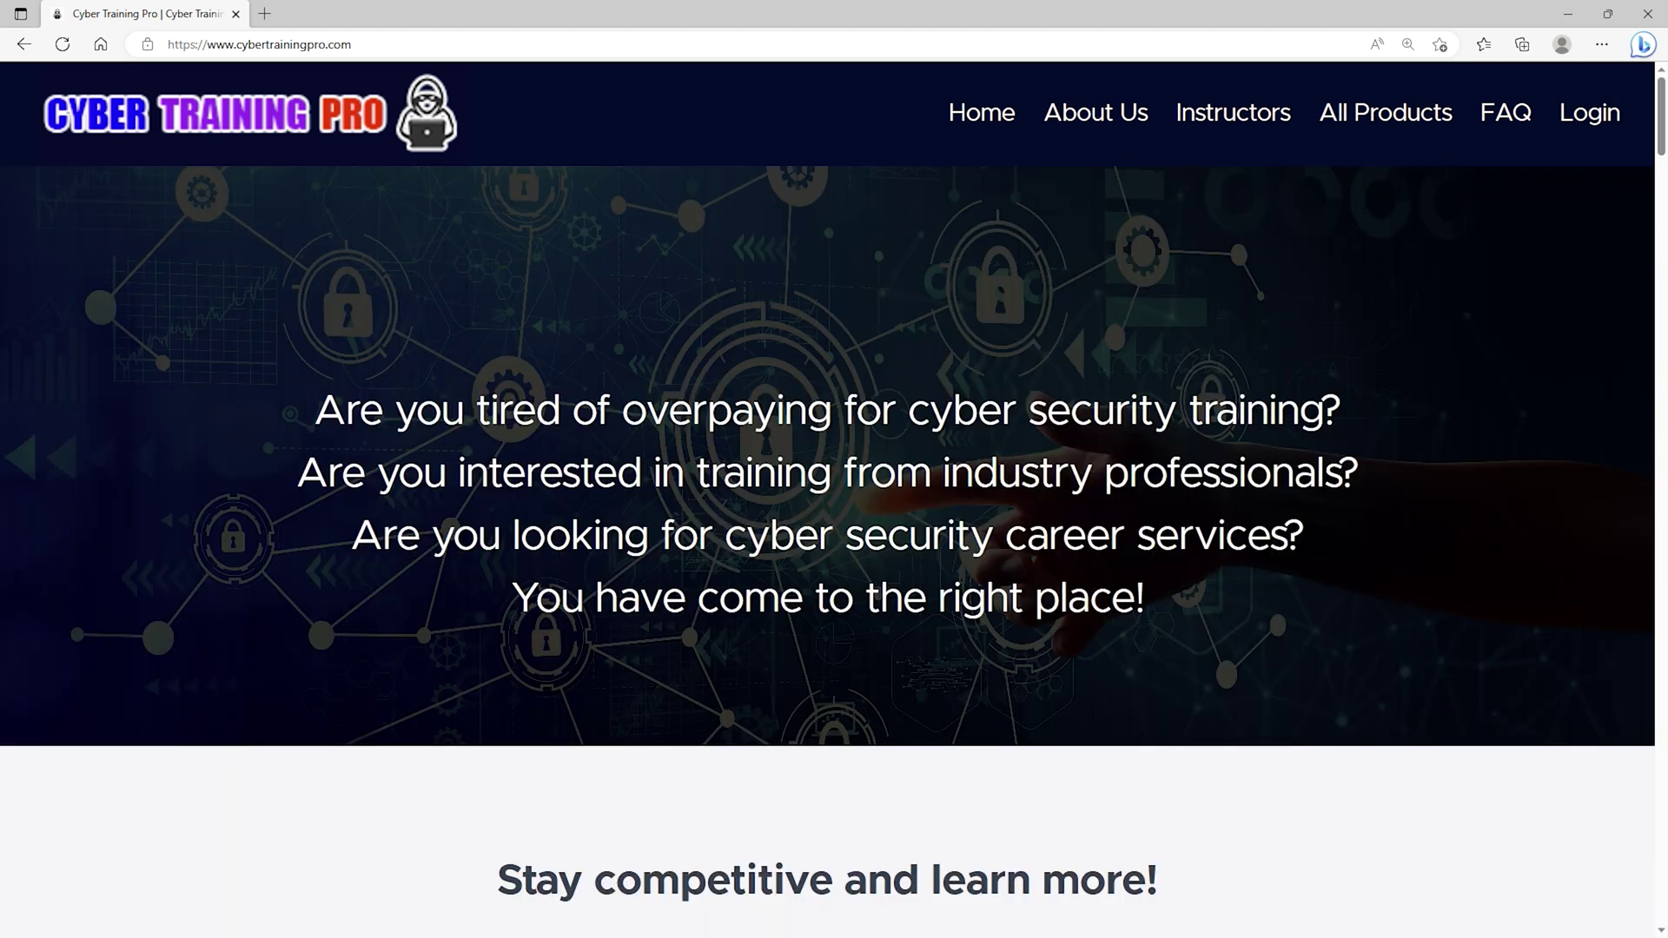